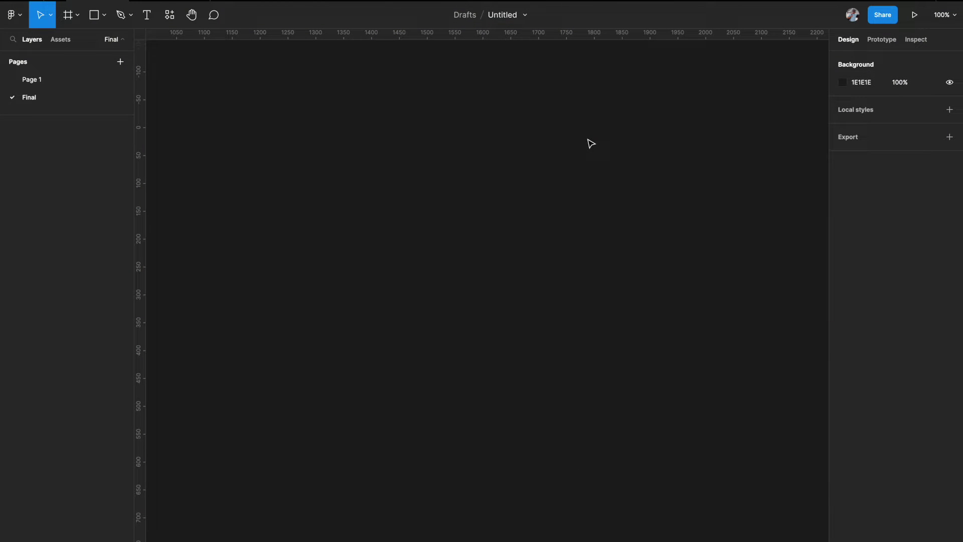
- Create an iPhone 14 frame on the canvas and fill it with black (000000)
key(f)
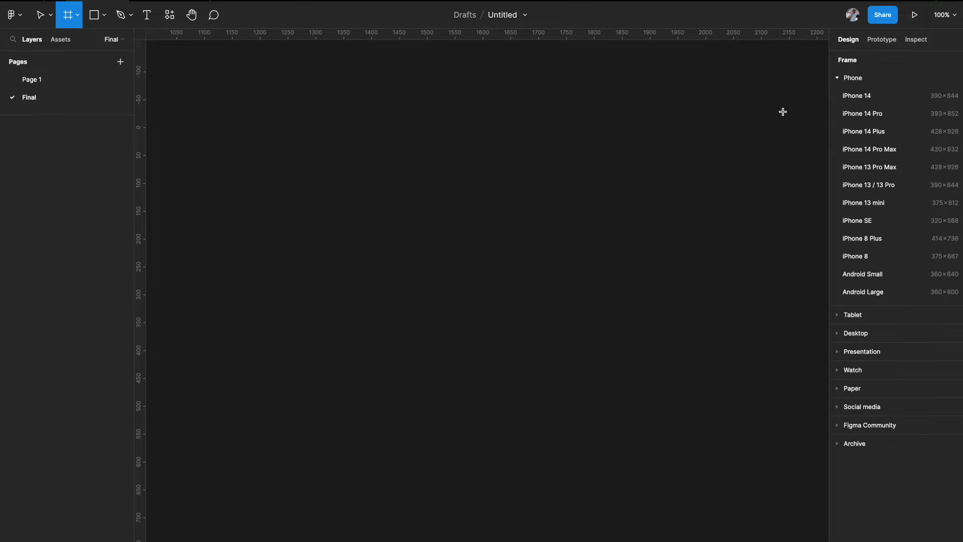
click(856, 96)
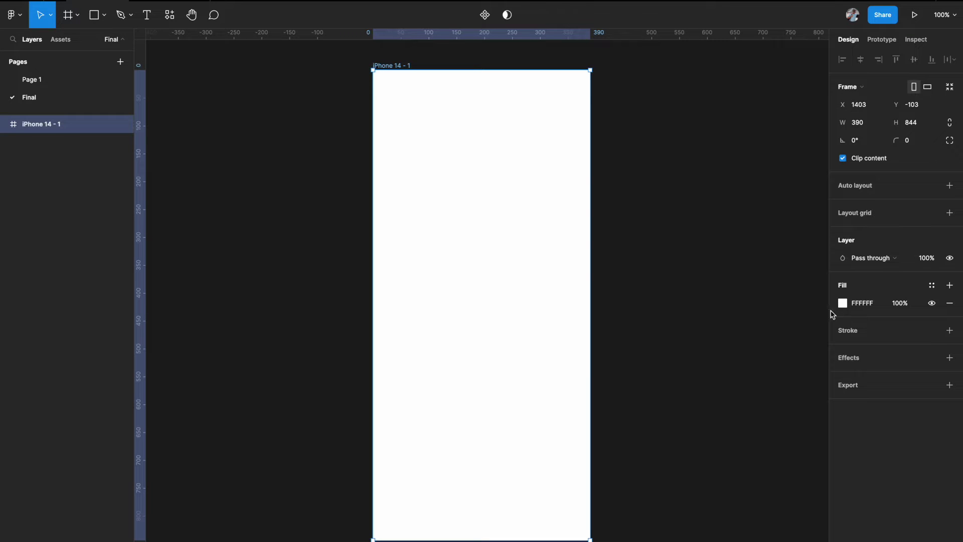
click(843, 303)
drag(749, 424, 693, 454)
click(665, 443)
scroll(665, 444, down, 2)
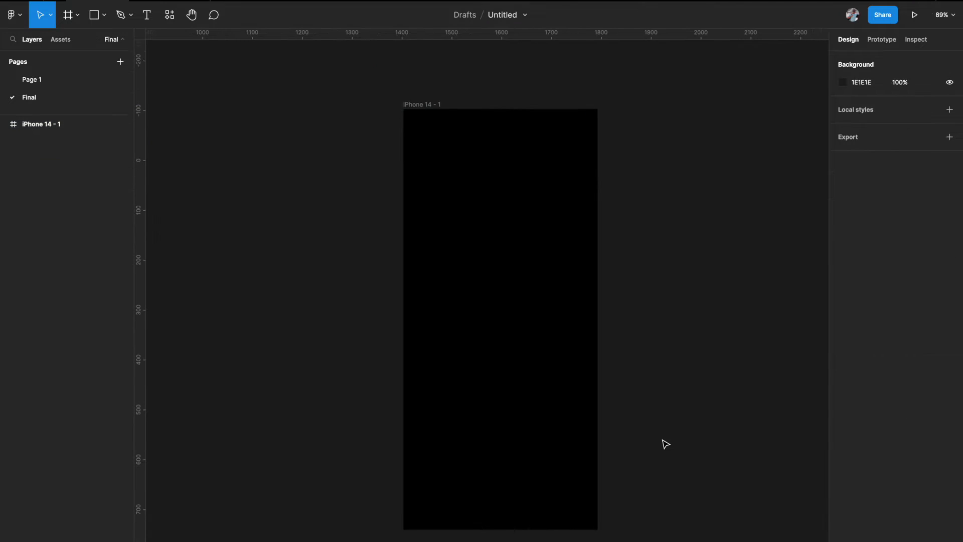
- Paste the copied gift emoji and the "Click the button for a surprise" heading into the phone frame
click(547, 362)
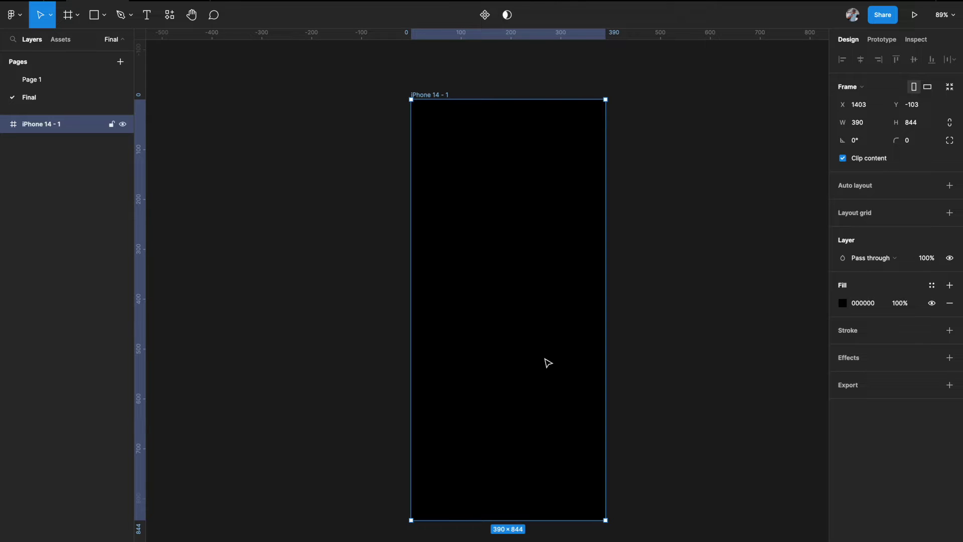
key(ctrl+v)
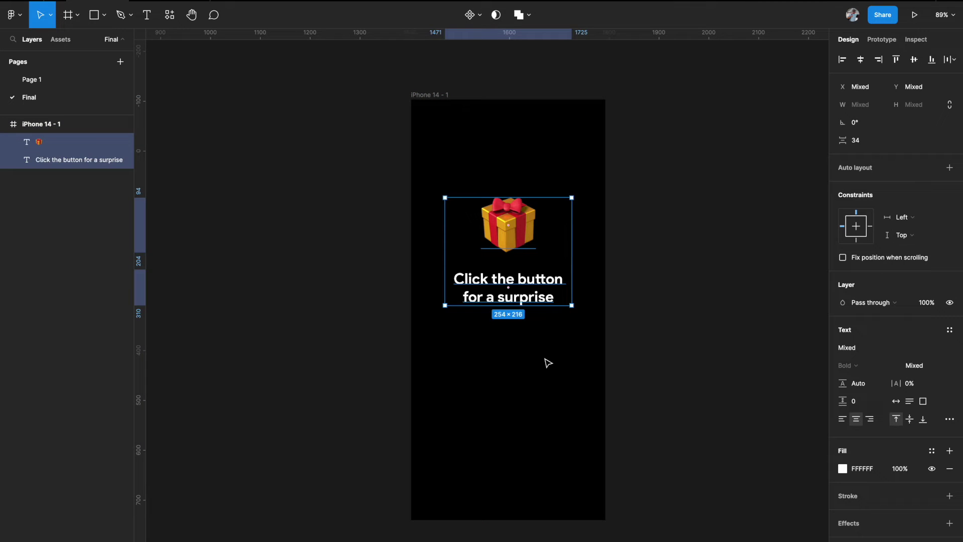
click(643, 309)
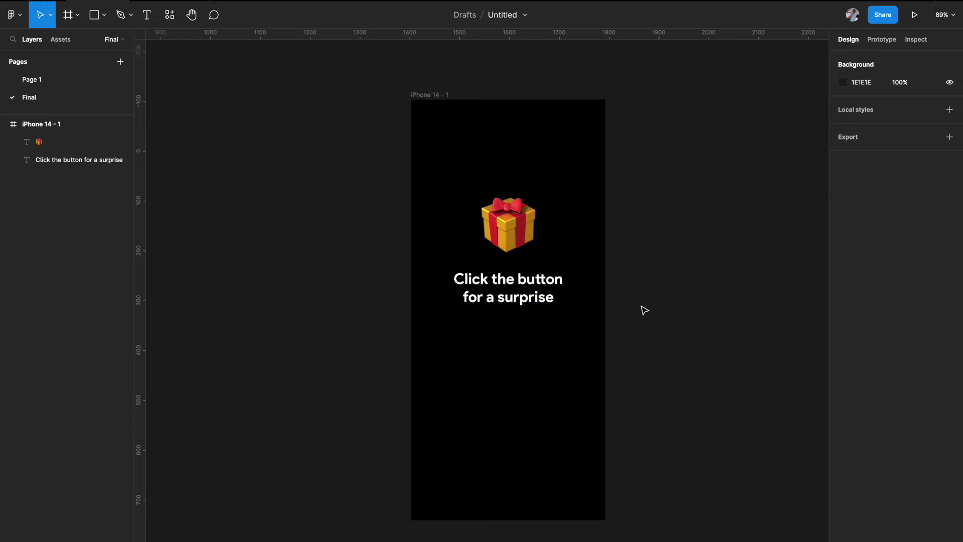
- Move the gift emoji and heading together slightly higher in the phone frame
click(517, 295)
shift+click(509, 249)
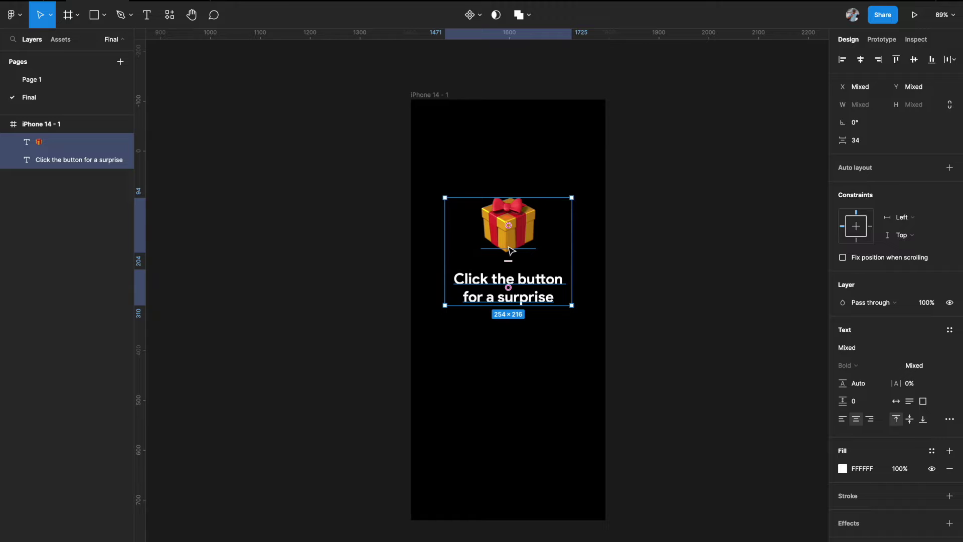
drag(509, 249, 508, 234)
click(669, 259)
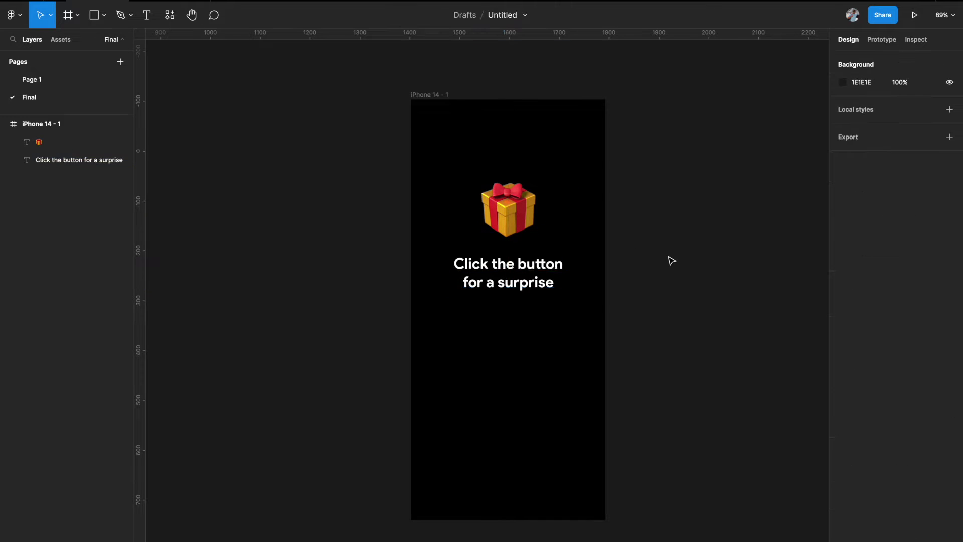
- Add the text "Press me!" near the bottom of the phone frame
scroll(671, 260, down, 2)
scroll(671, 261, down, 1)
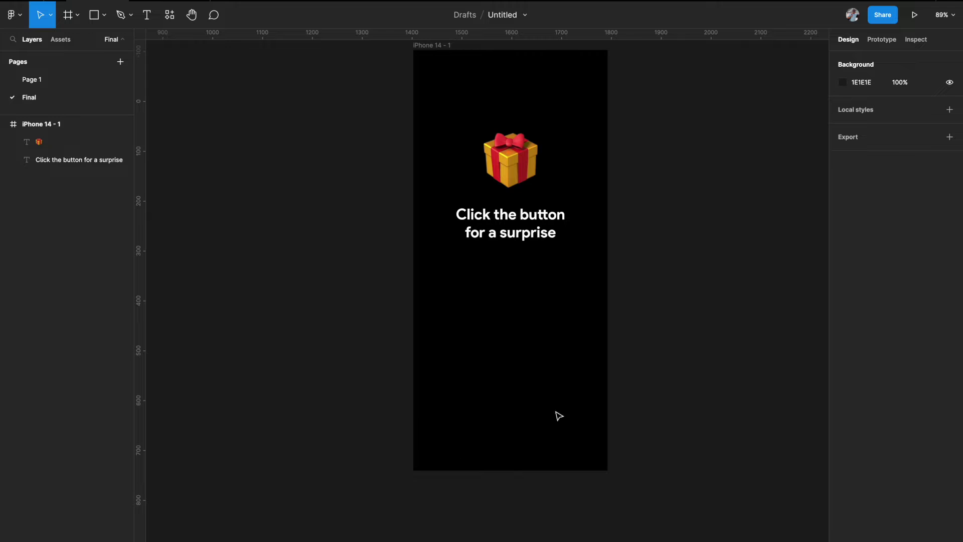
scroll(489, 431, up, 5)
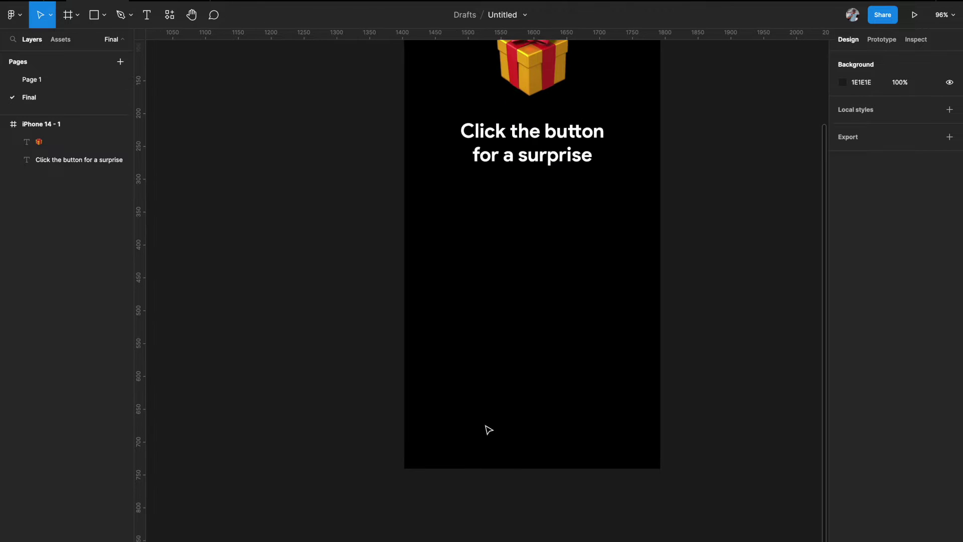
key(t)
click(482, 407)
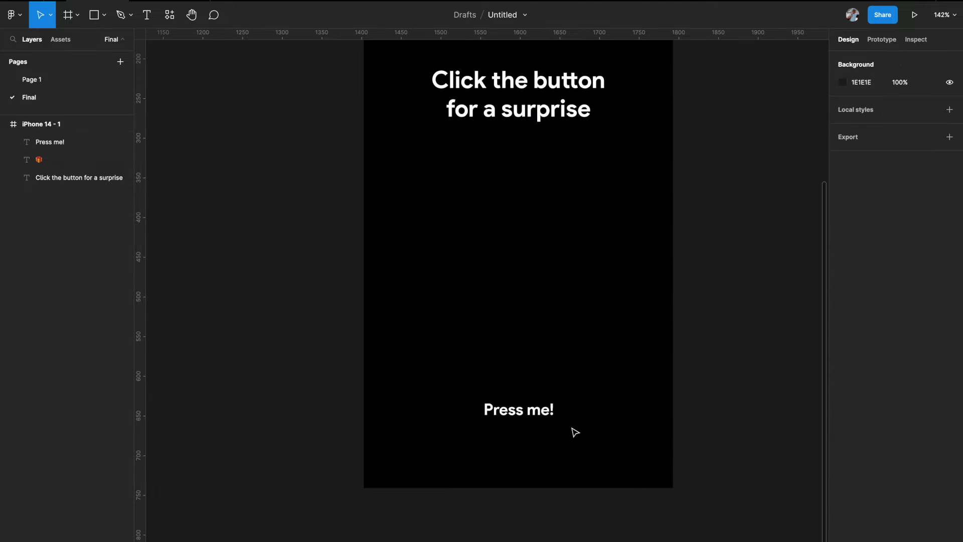
scroll(575, 433, down, 1)
scroll(575, 433, up, 1)
- Wrap the "Press me!" text in its own frame and rename that frame "button"
click(537, 432)
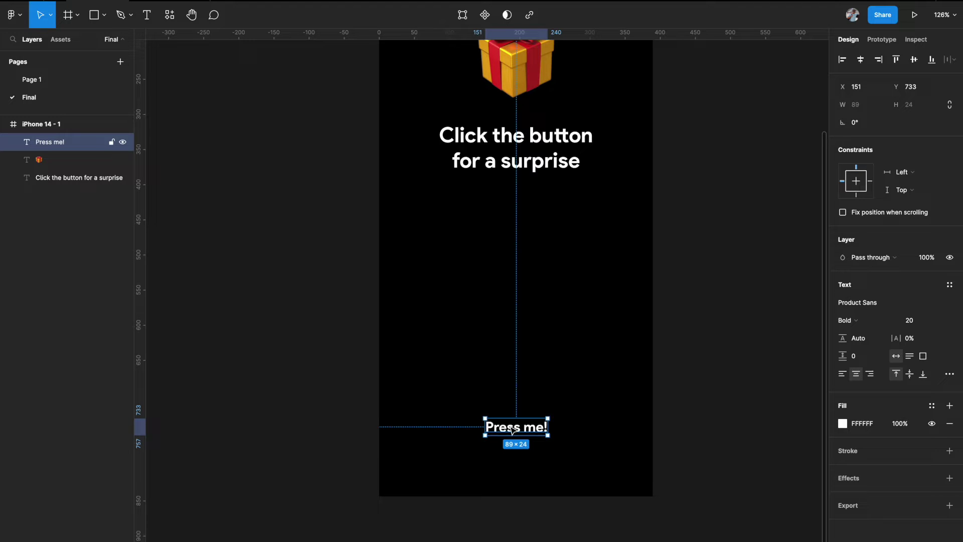
key(ctrl+alt+g)
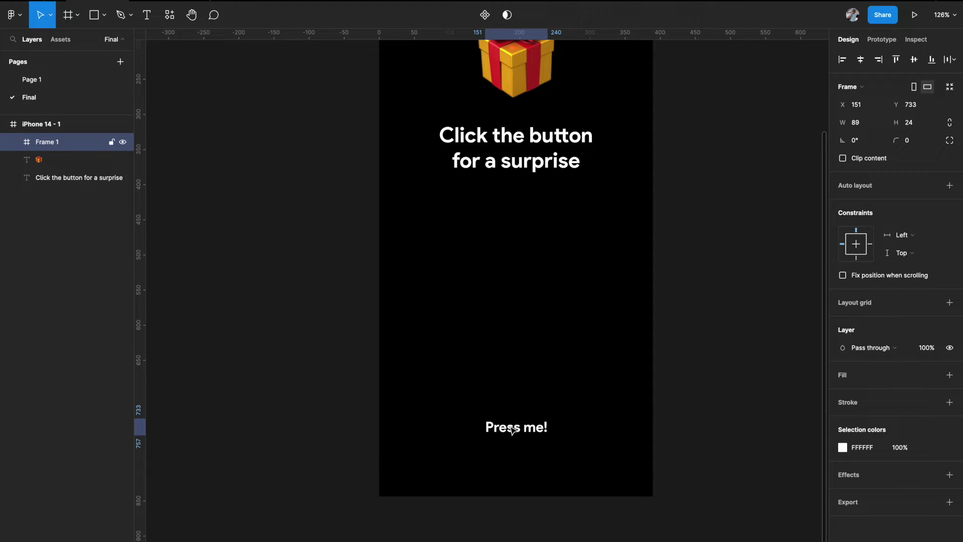
click(512, 429)
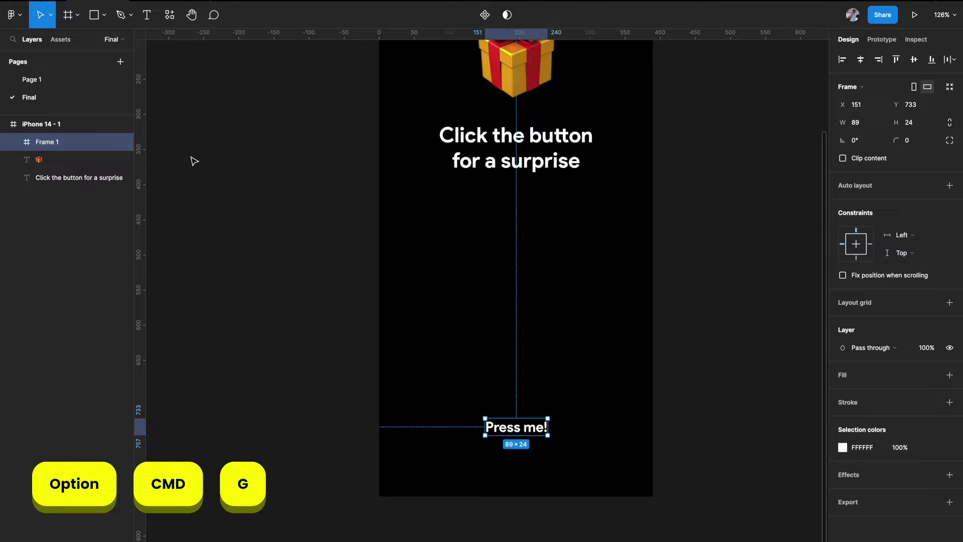
click(15, 145)
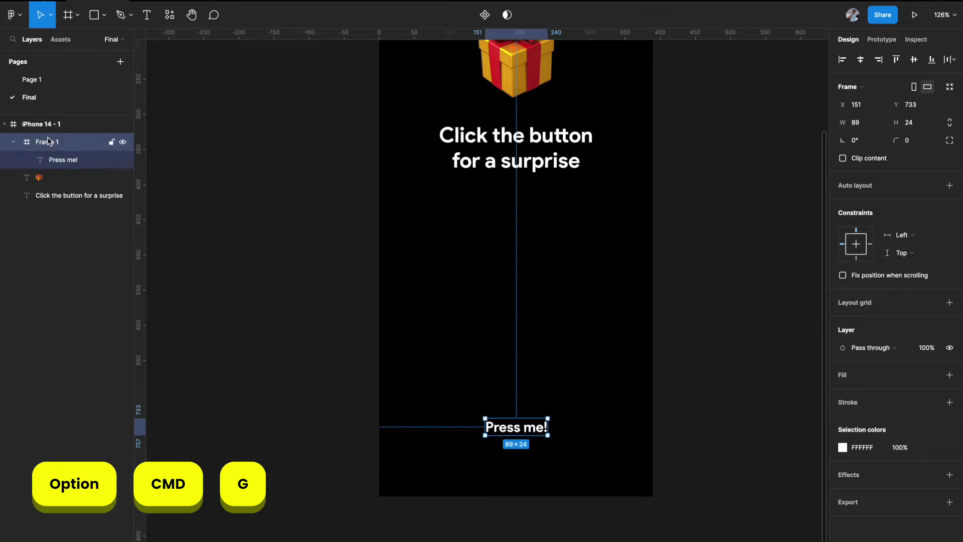
click(15, 143)
double_click(47, 142)
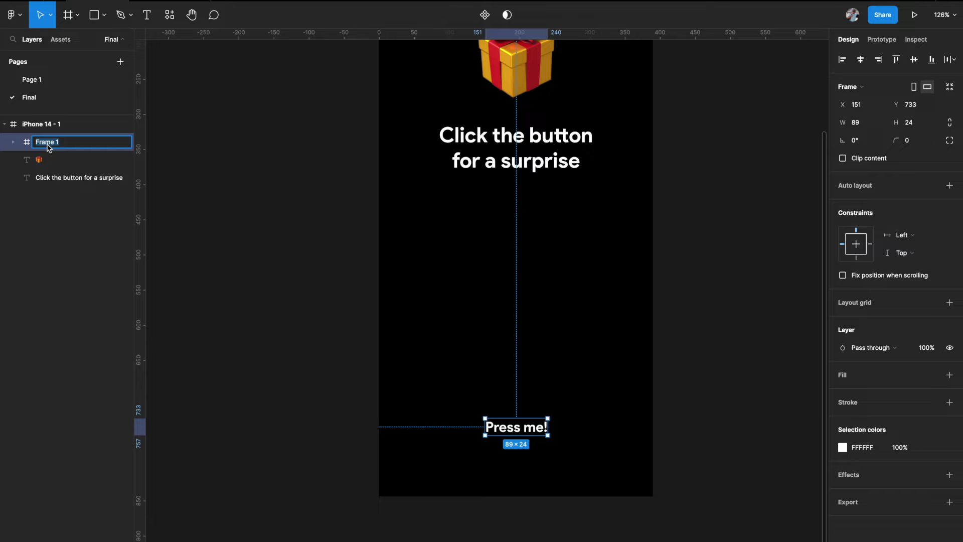
text(button)
key(Return)
- Resize the button frame to 300 wide by 62 high and center it horizontally in the phone frame
scroll(297, 329, down, 1)
scroll(297, 328, right, 1)
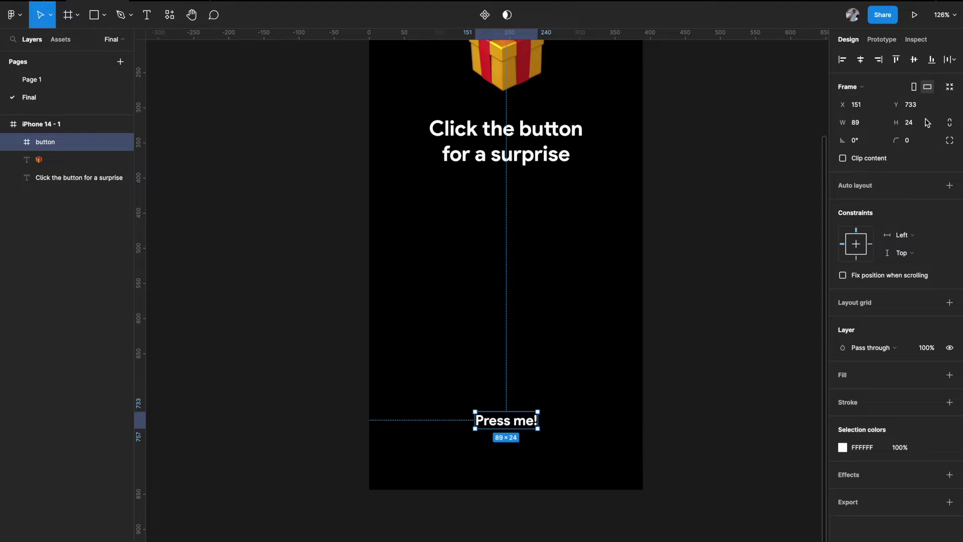
click(871, 126)
text(30)
key(Return)
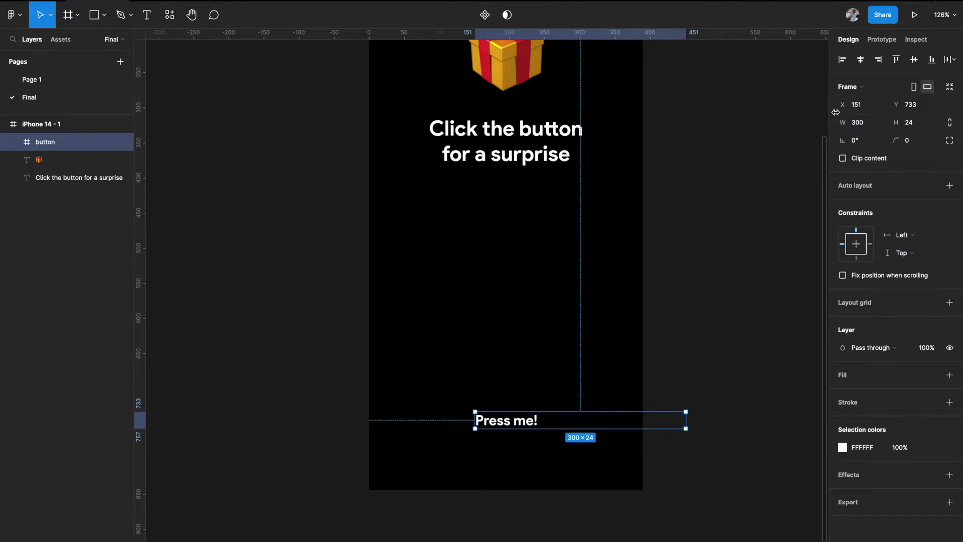
click(861, 59)
click(921, 125)
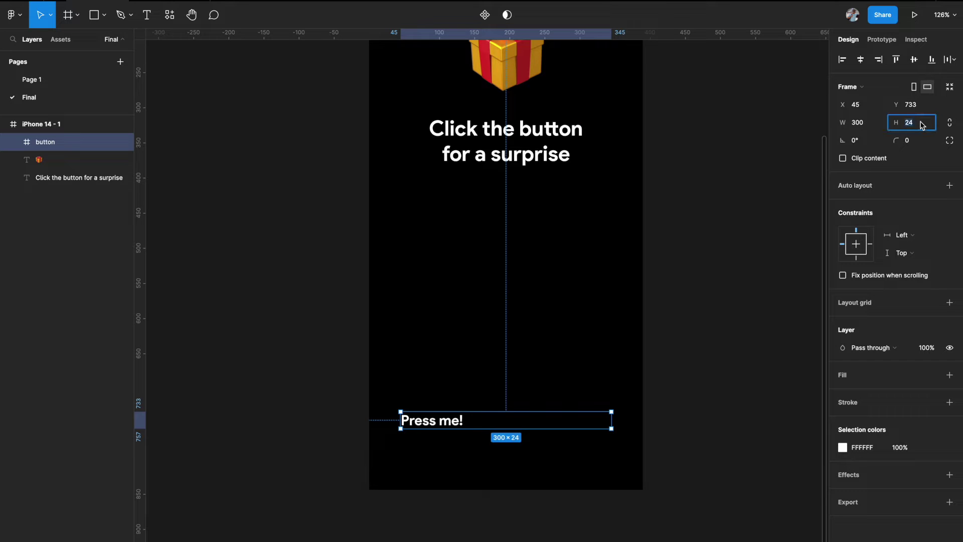
text(62)
key(Return)
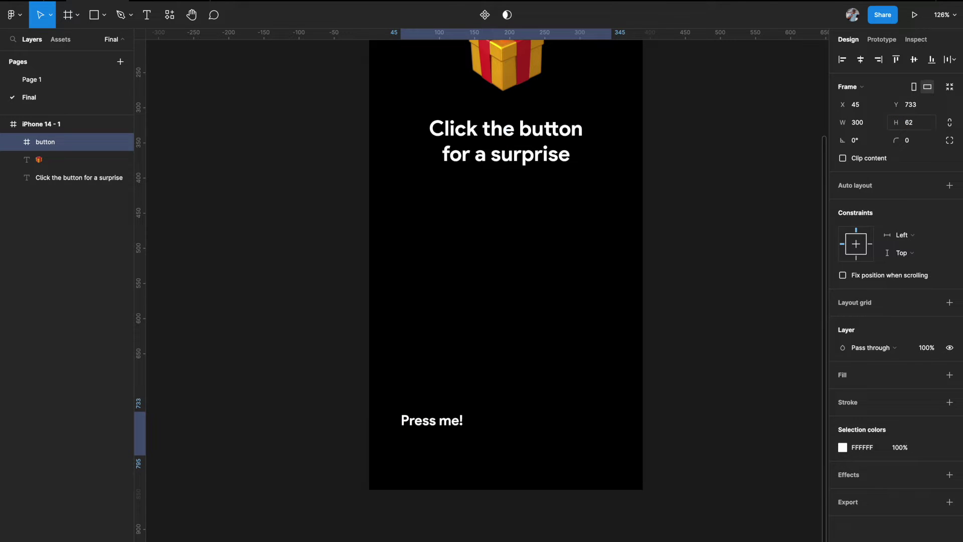
- Give the button frame a white (FFFFFF) fill and recolor its "Press me!" text to black (000000)
click(949, 375)
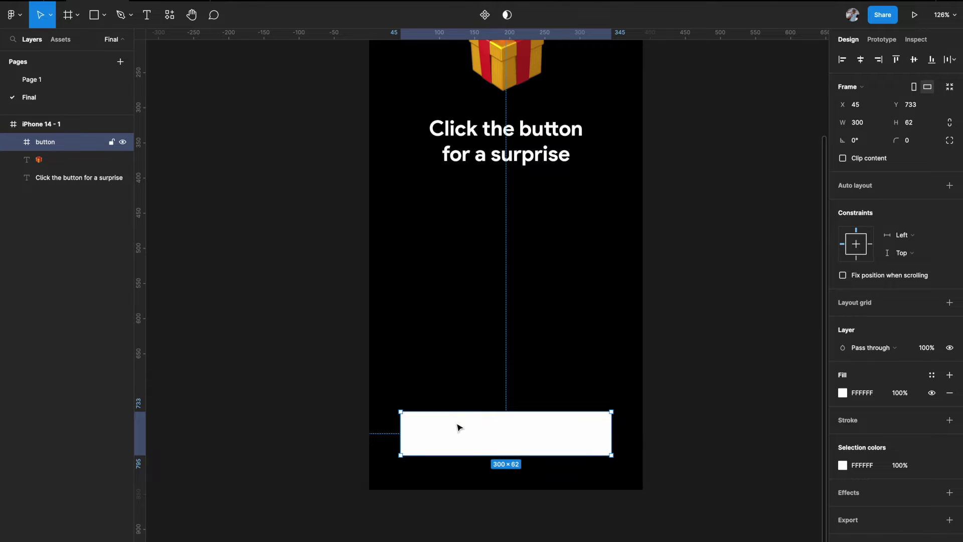
text(Press me!)
click(843, 405)
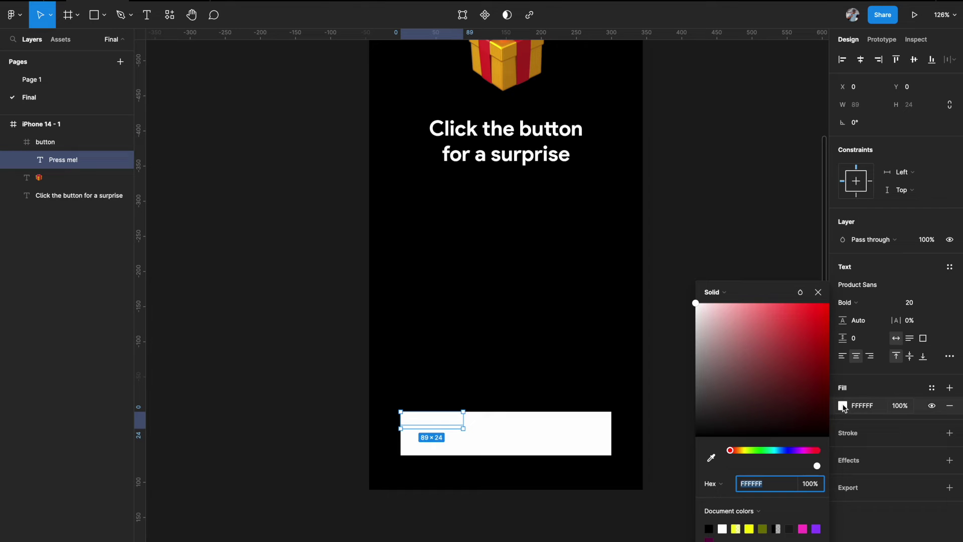
drag(755, 415, 675, 467)
click(818, 292)
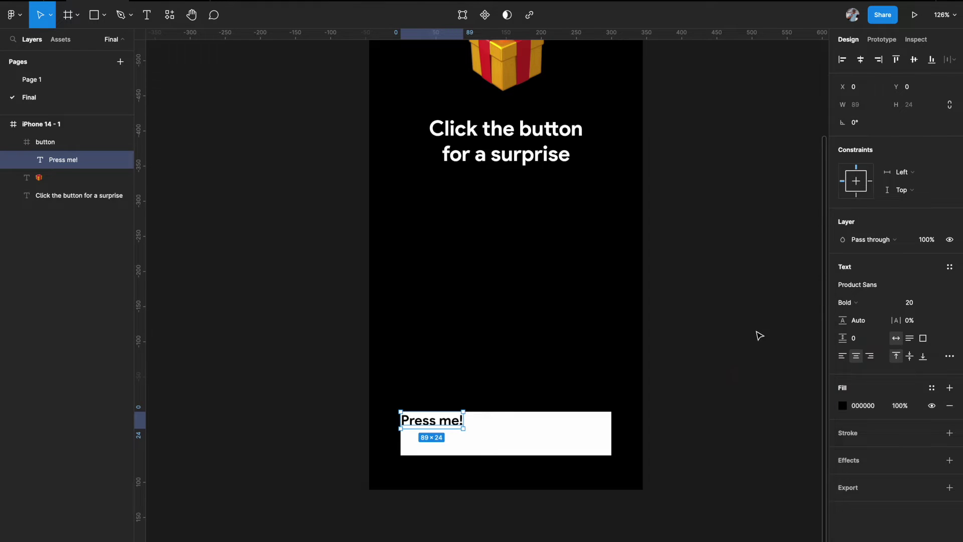
- Center the "Press me!" text horizontally and vertically inside the button frame
click(564, 448)
scroll(564, 448, down, 2)
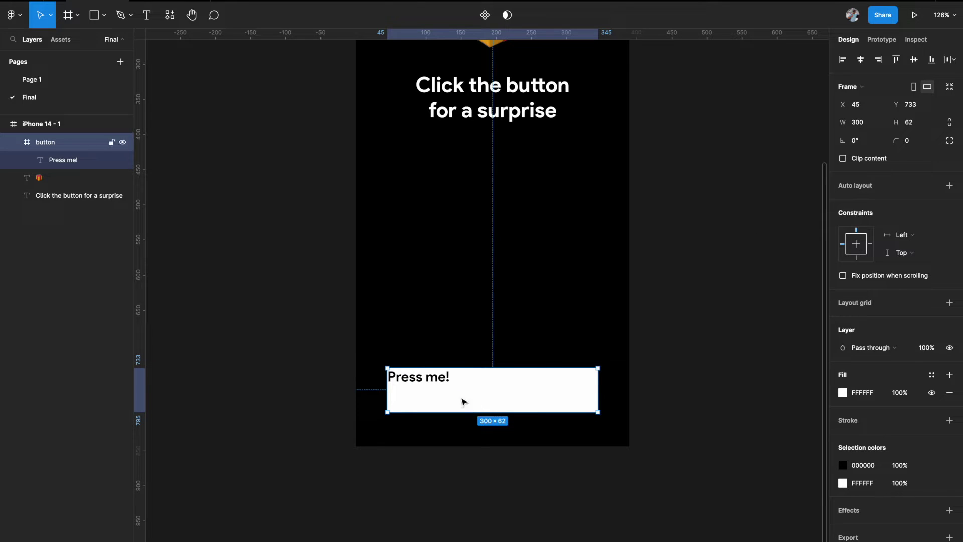
double_click(438, 379)
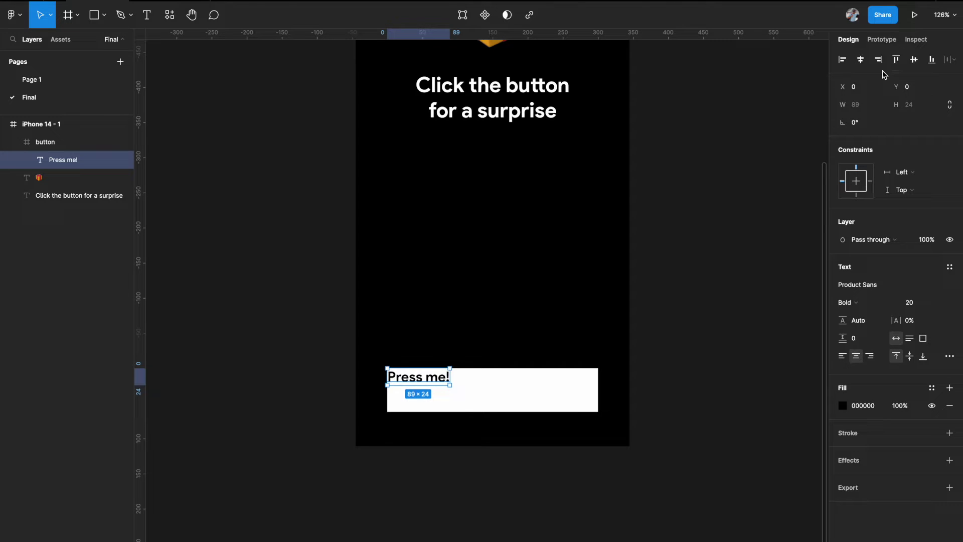
click(861, 59)
click(914, 60)
click(722, 265)
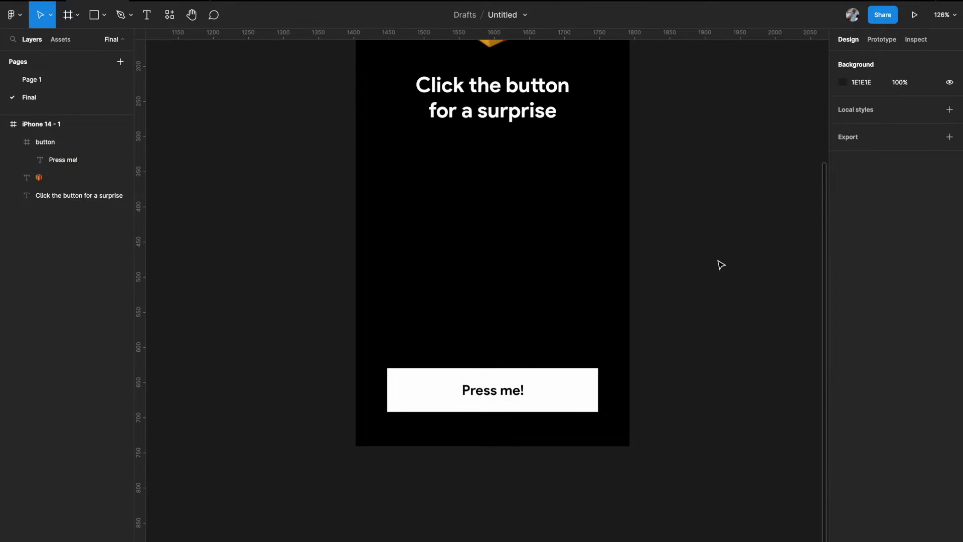
- Round the button frame's corners with a radius of 20
click(587, 393)
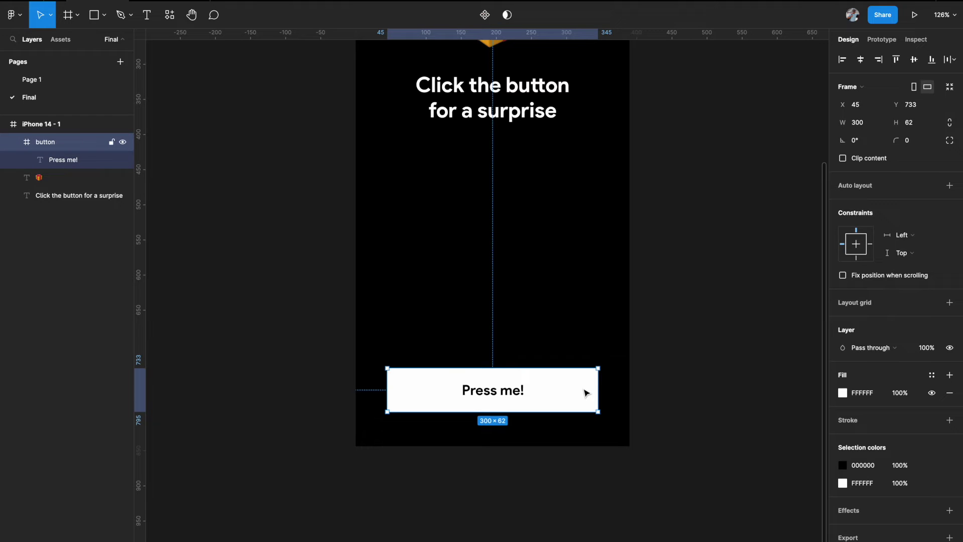
click(915, 140)
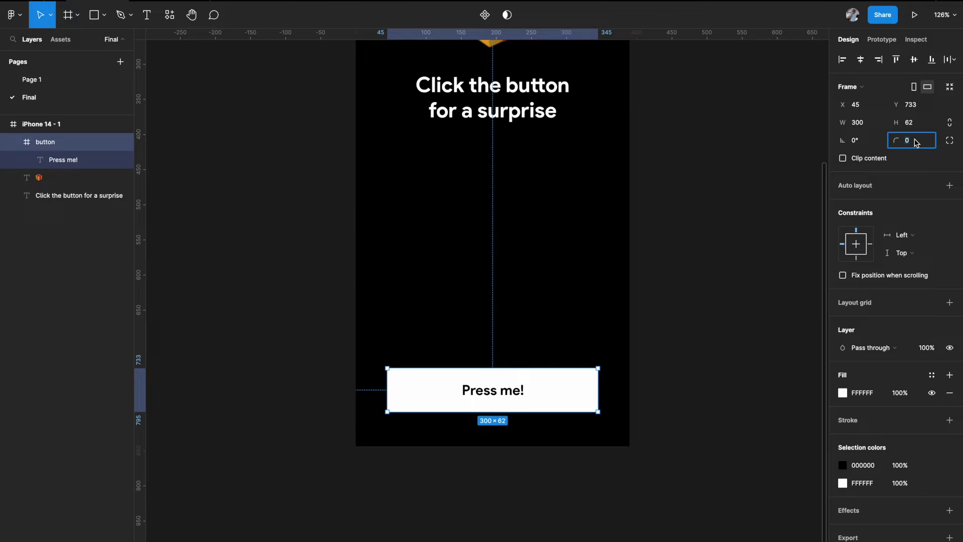
text(20)
key(Return)
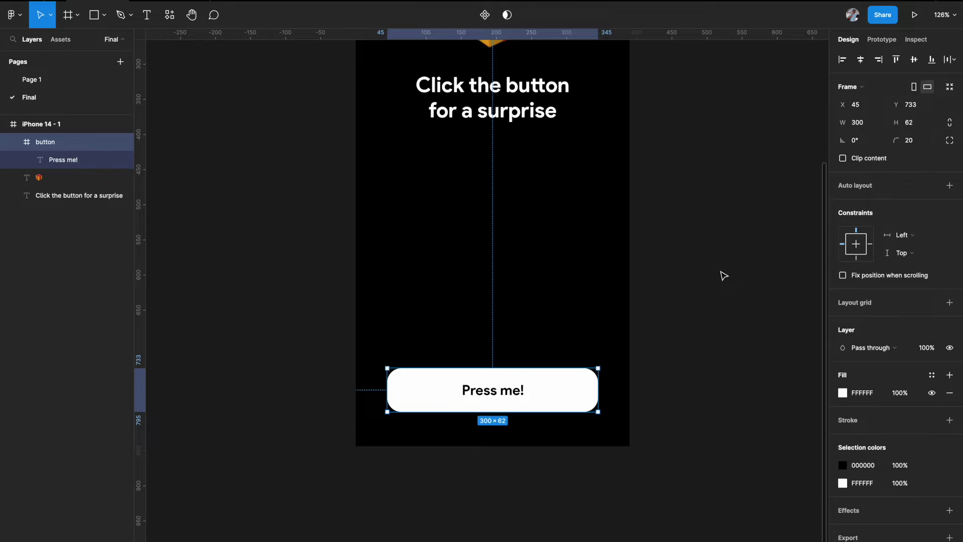
click(724, 275)
- Change the button frame's fill to the bright yellow from the document colors
scroll(678, 402, left, 2)
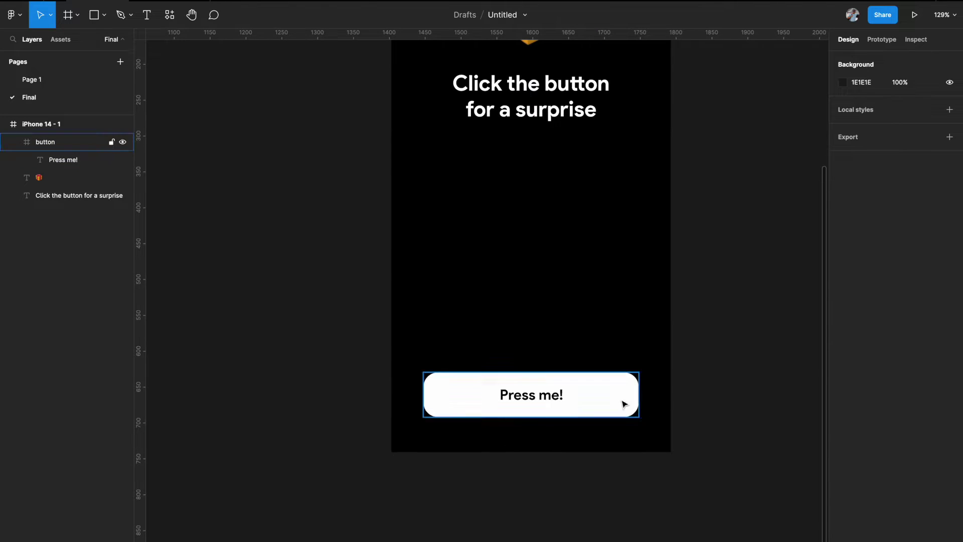
click(624, 404)
scroll(619, 401, up, 3)
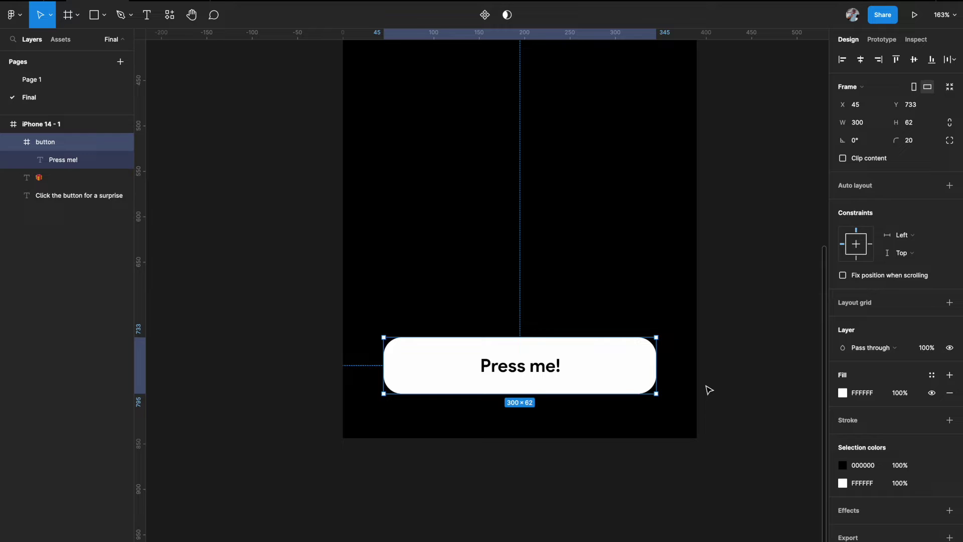
click(932, 375)
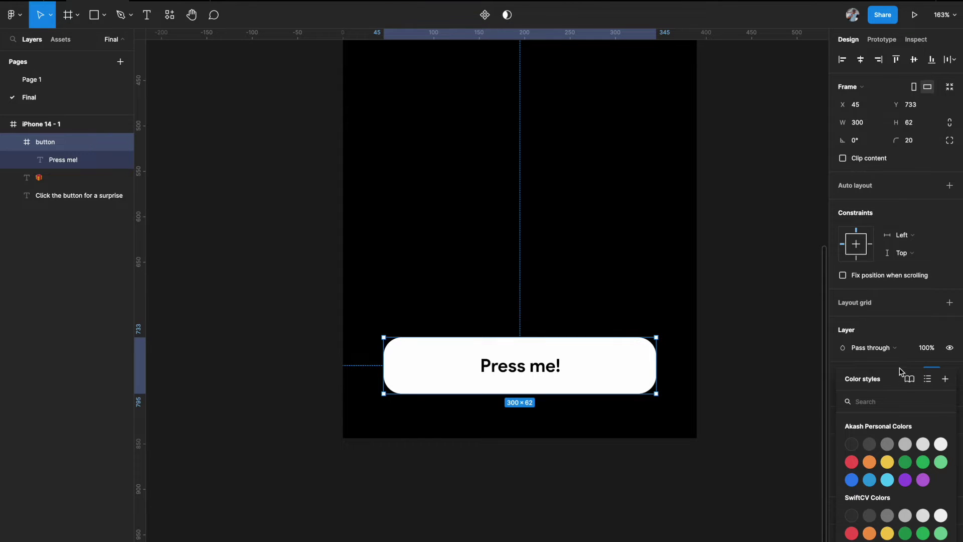
key(Escape)
click(843, 393)
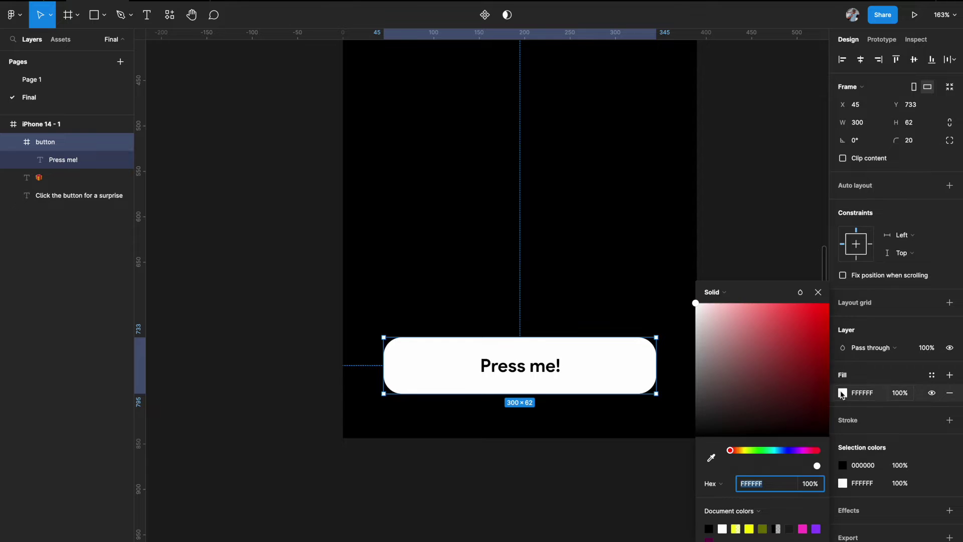
click(749, 529)
click(631, 482)
scroll(630, 483, down, 3)
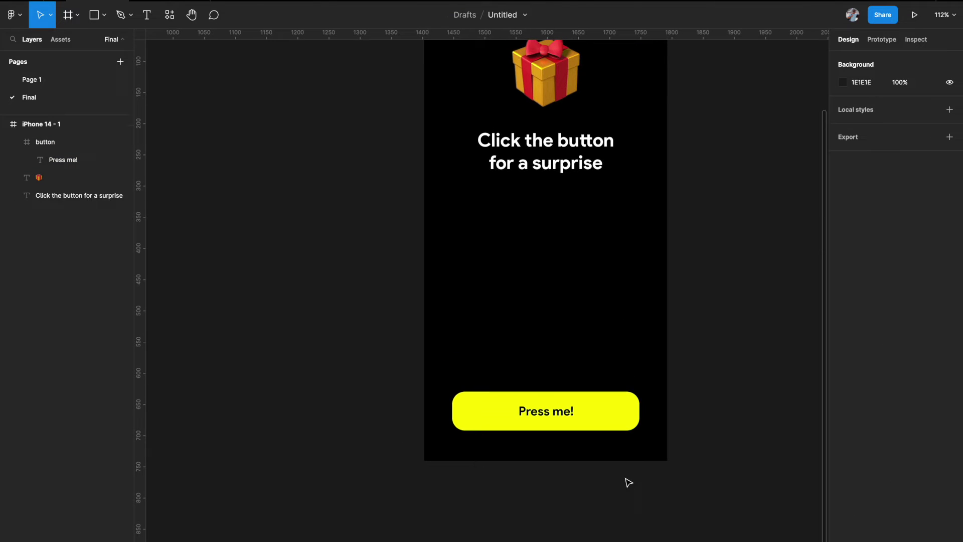
scroll(586, 421, up, 2)
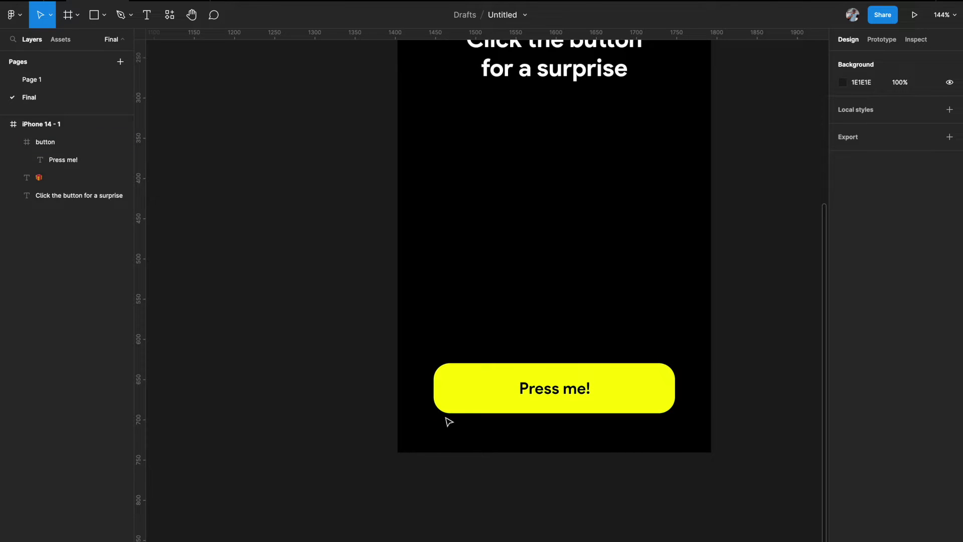
- Draw a rectangle about 295 × 44 just above the yellow button
click(645, 409)
scroll(576, 411, up, 2)
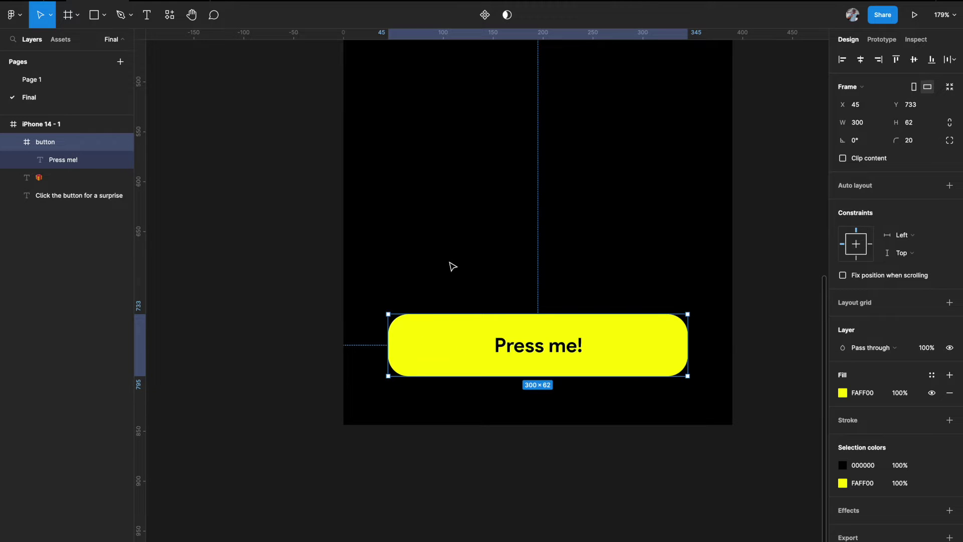
key(r)
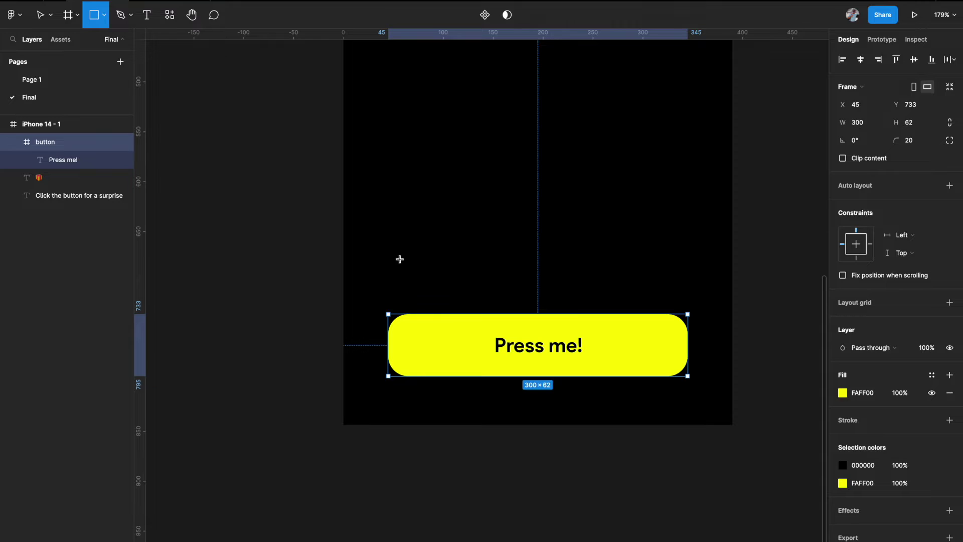
mouse_move(390, 259)
mouse_down()
mouse_move(609, 279)
mouse_move(684, 303)
mouse_up()
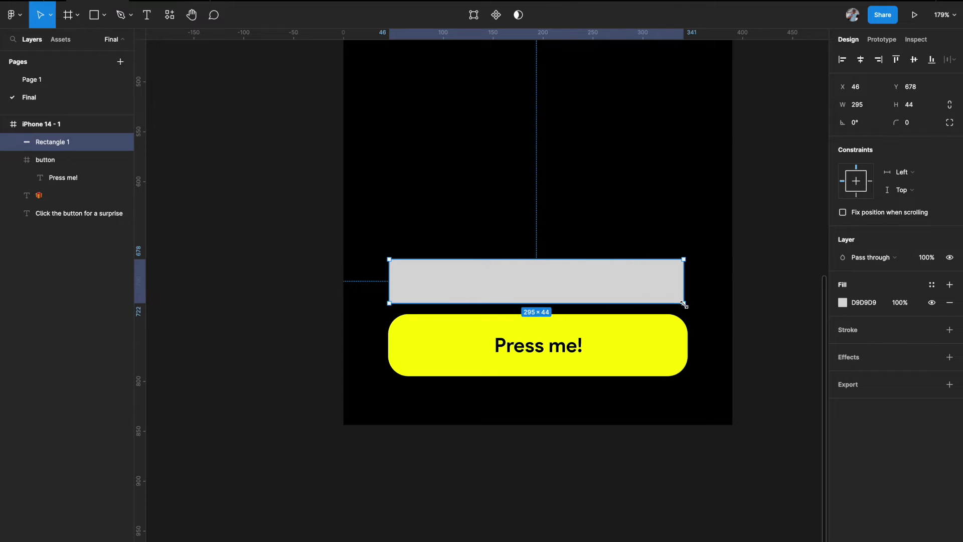
- Resize the new rectangle to 300 wide by 62 high
click(872, 106)
text(300)
key(Return)
click(922, 106)
text(62)
key(Return)
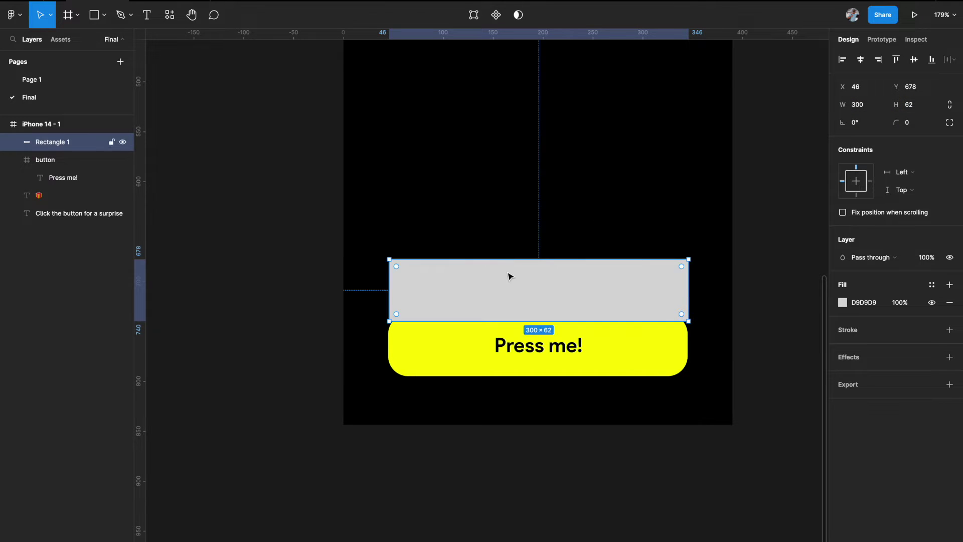
- Move the gray rectangle up clear of the yellow button and round its corners with a radius of 20
drag(510, 276, 510, 231)
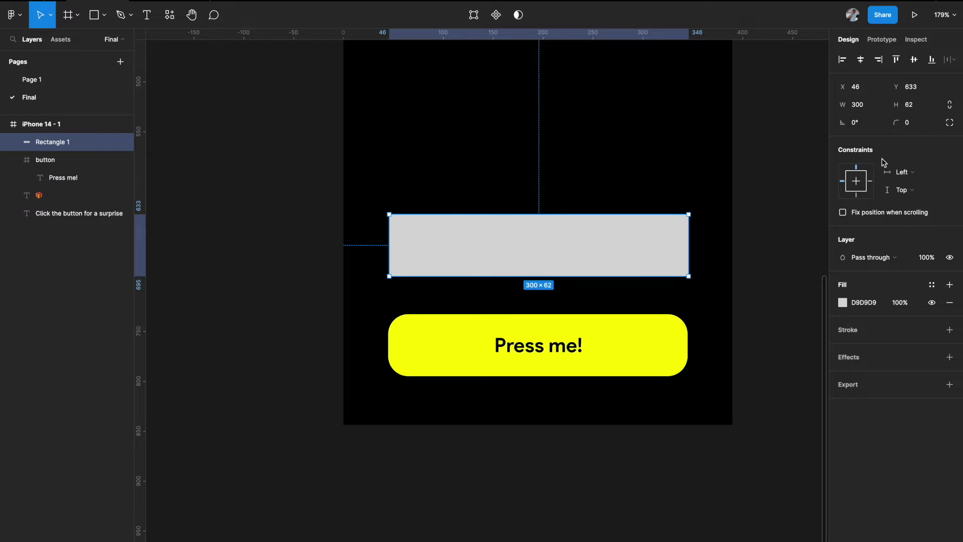
click(919, 127)
text(20)
key(Return)
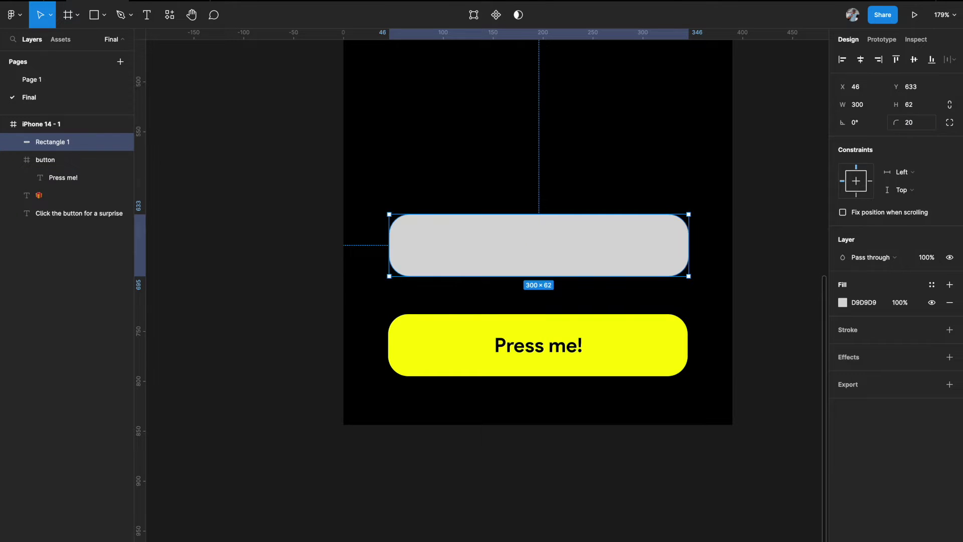
- Swap the positions of the two shapes, placing the gray rectangle just below the yellow button
scroll(785, 127, down, 2)
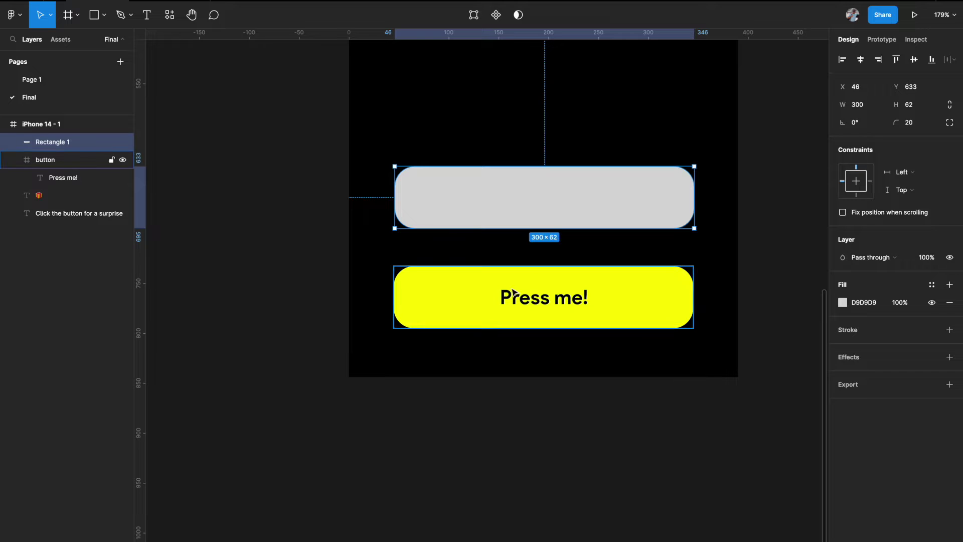
drag(512, 191, 514, 368)
drag(512, 278, 516, 181)
drag(490, 359, 491, 280)
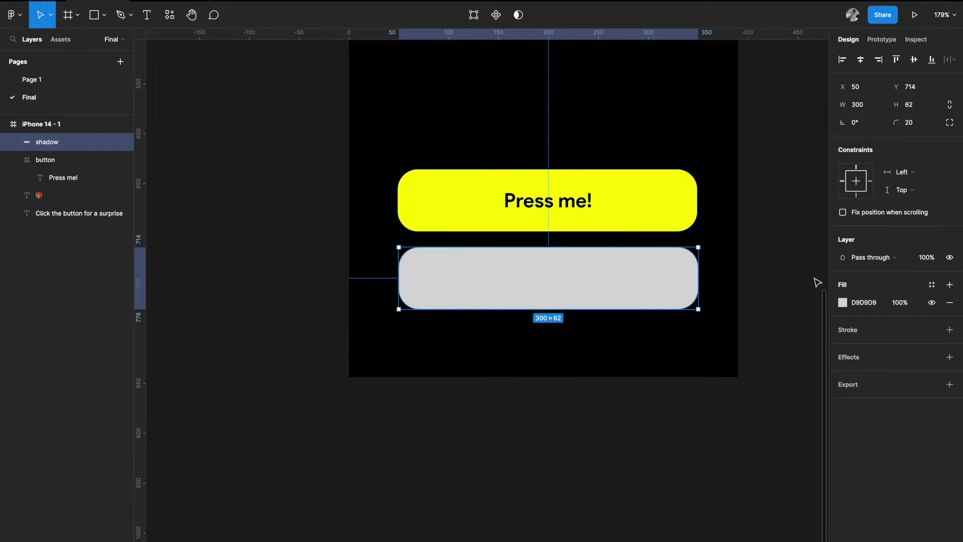
- Fill the shadow rectangle with the dark olive 737500 from the document colors
click(931, 287)
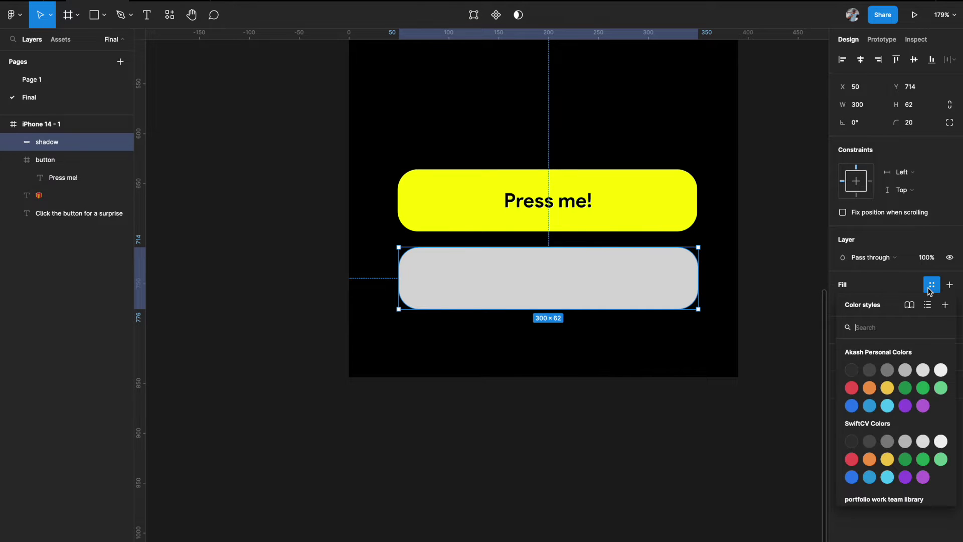
click(902, 282)
click(843, 302)
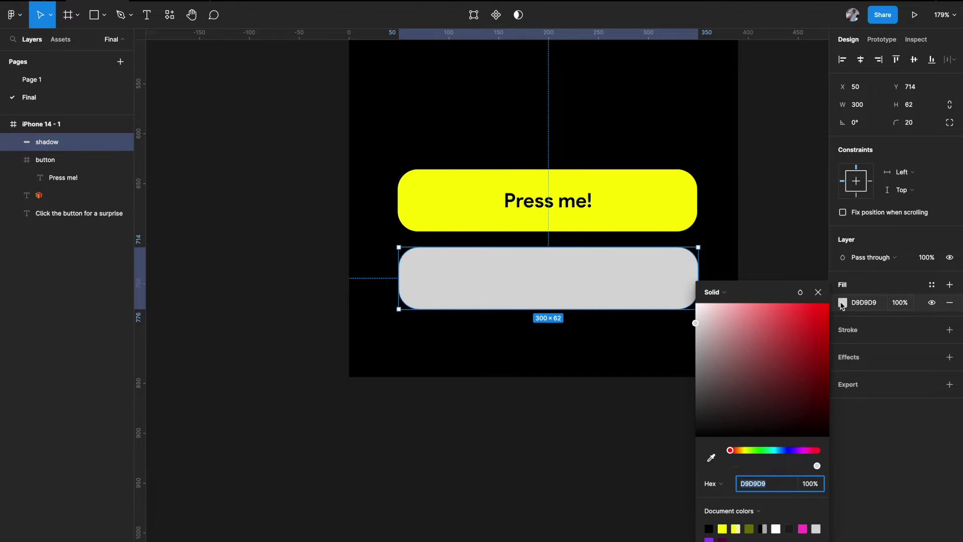
click(750, 528)
click(615, 443)
scroll(615, 443, up, 2)
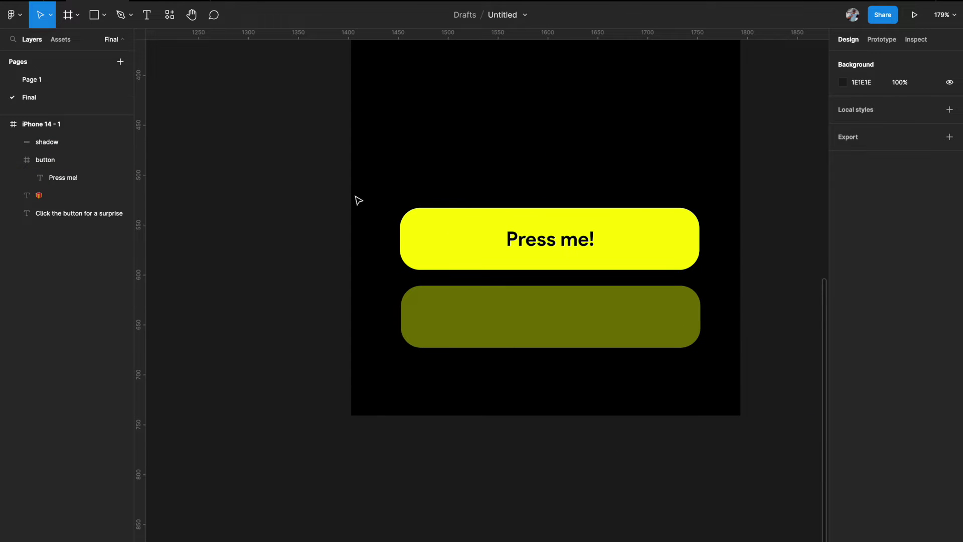
- Reorder the button frame in front of the shadow rectangle
click(13, 159)
click(46, 163)
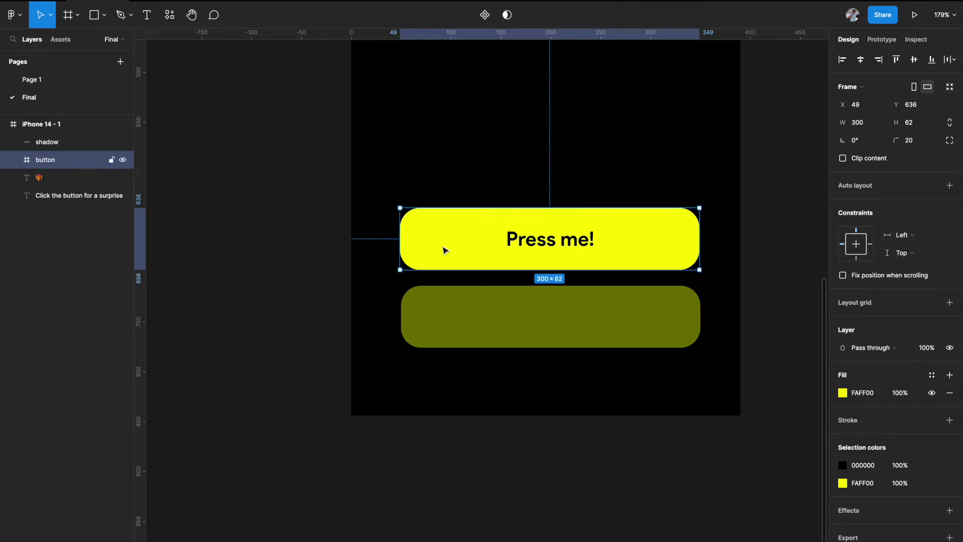
drag(46, 163, 43, 136)
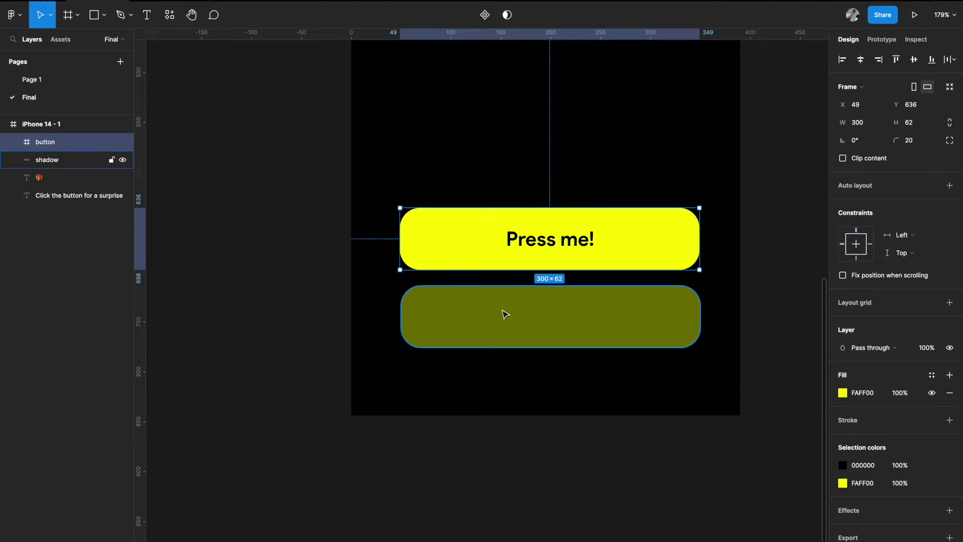
- Nudge the button frame down over the shadow, leaving a strip about 9 px high exposed along the lower edge
key(shift+Down)
key(shift+Down)
key(shift+Down)
key(shift+Down)
key(shift+Down)
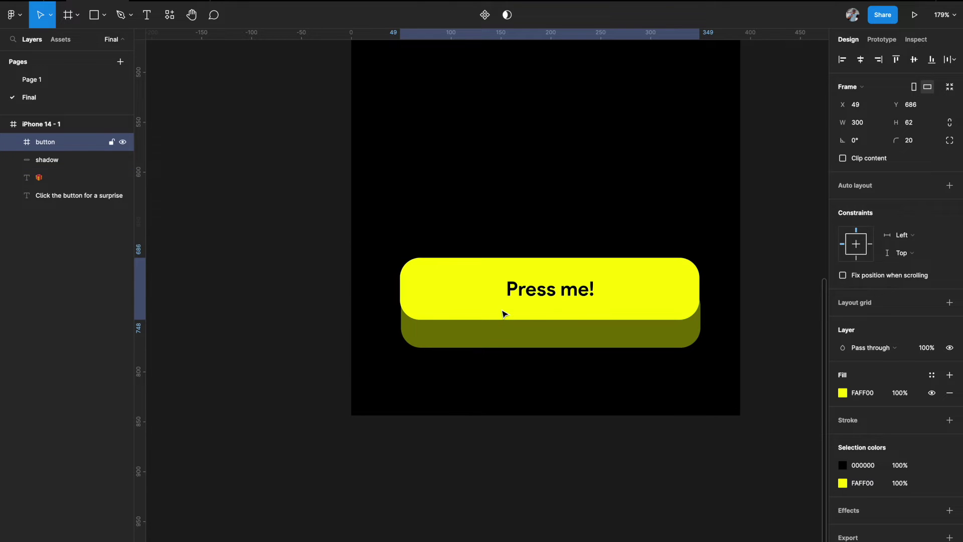
key(Down)
key(Down)
key(Down)
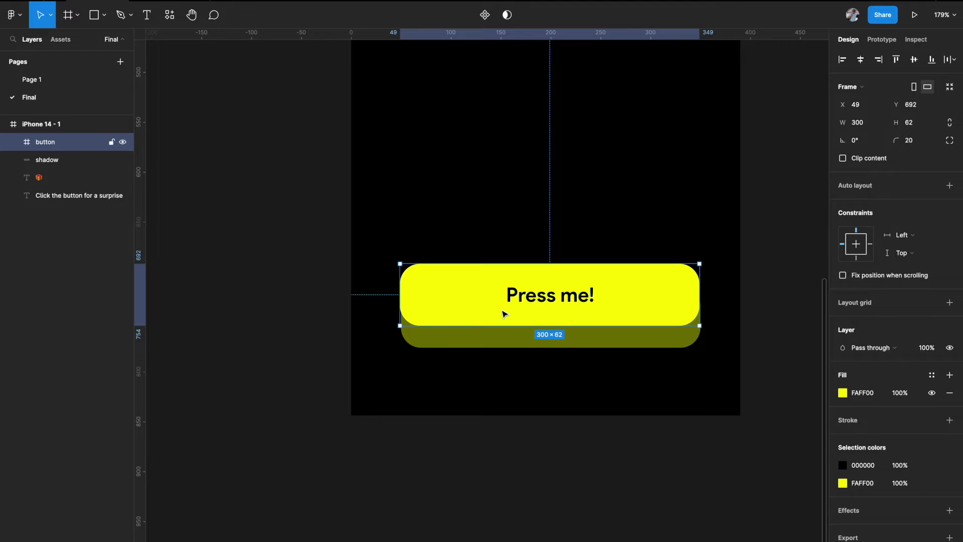
key(Down)
key(Down)
key(Down)
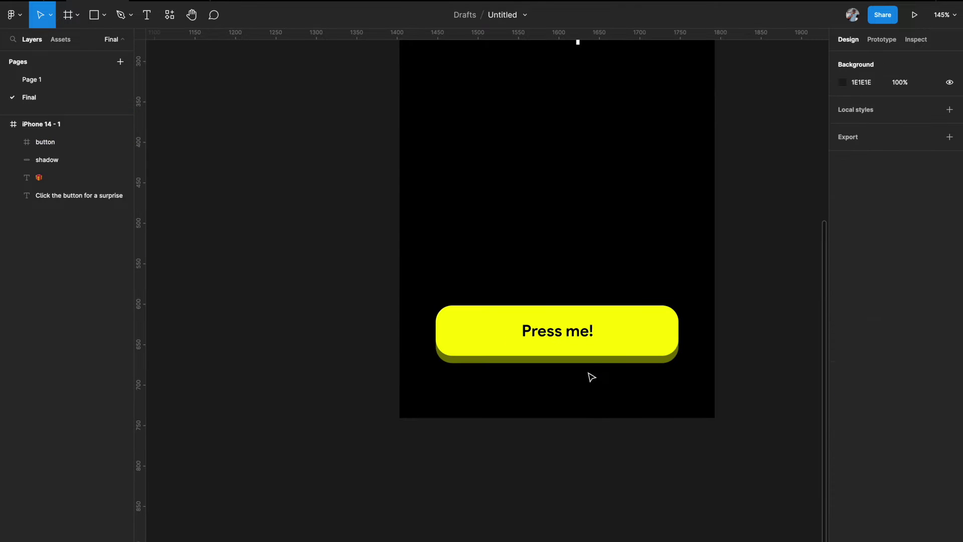
- Wrap the button frame and its shadow together in a new frame
click(588, 333)
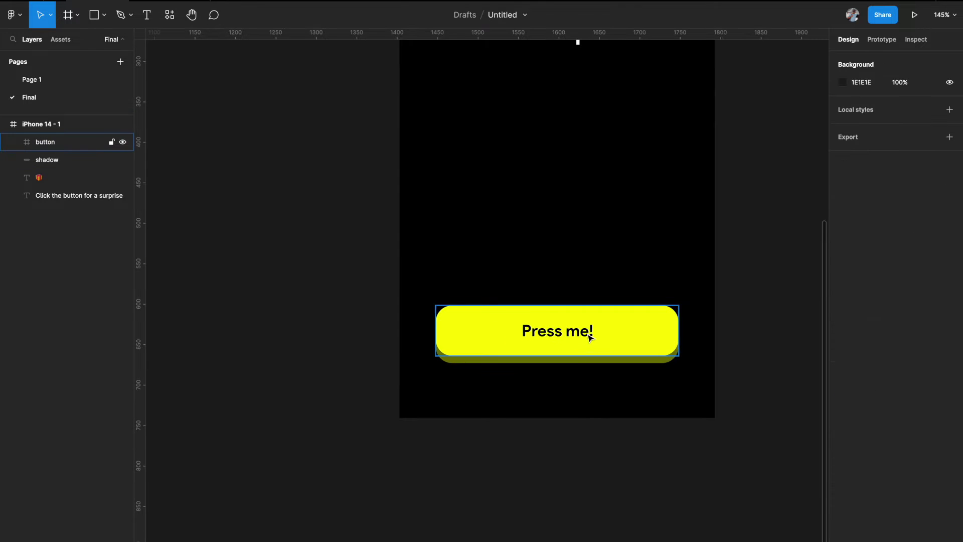
shift+click(489, 366)
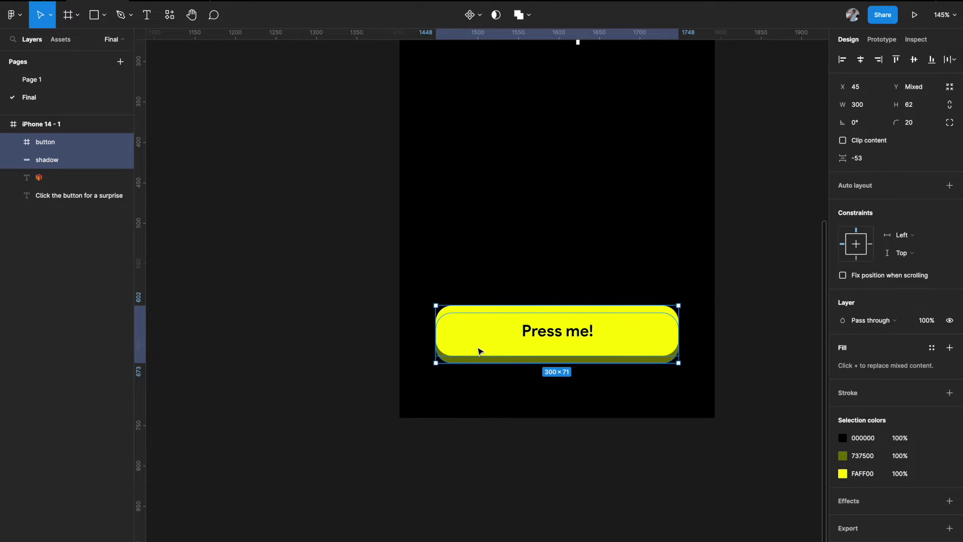
right_click(479, 351)
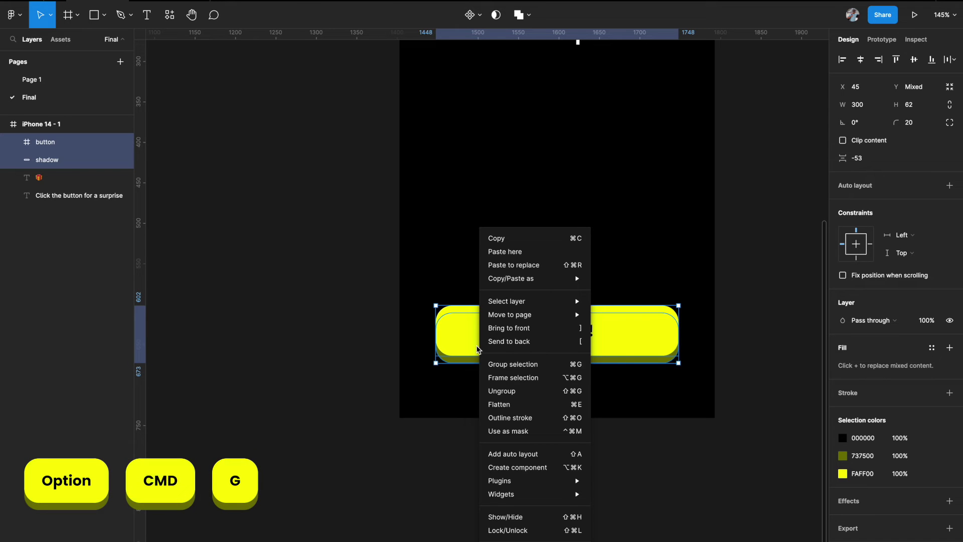
click(461, 393)
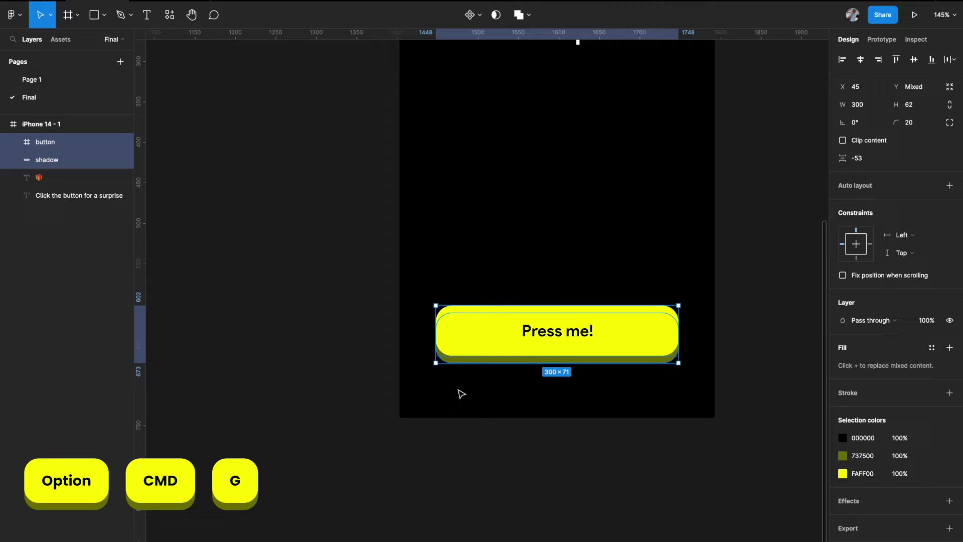
key(alt+super+g)
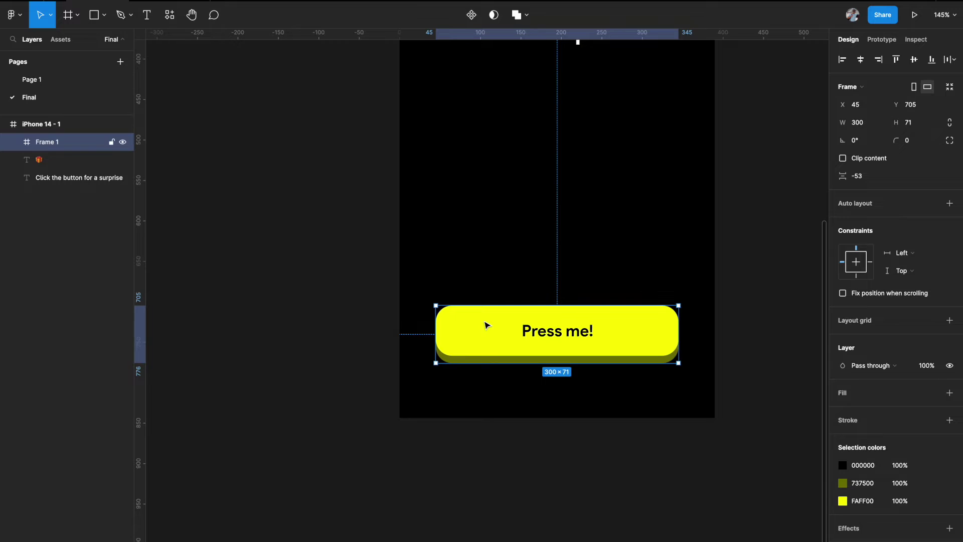
- Rename the new enclosing frame as 3d button
double_click(52, 142)
text(3d)
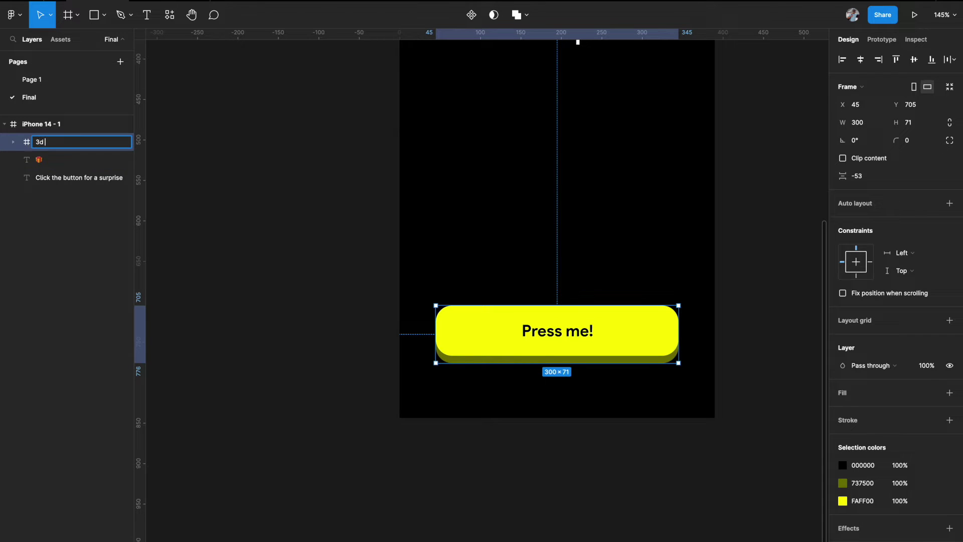
text( button)
key(Return)
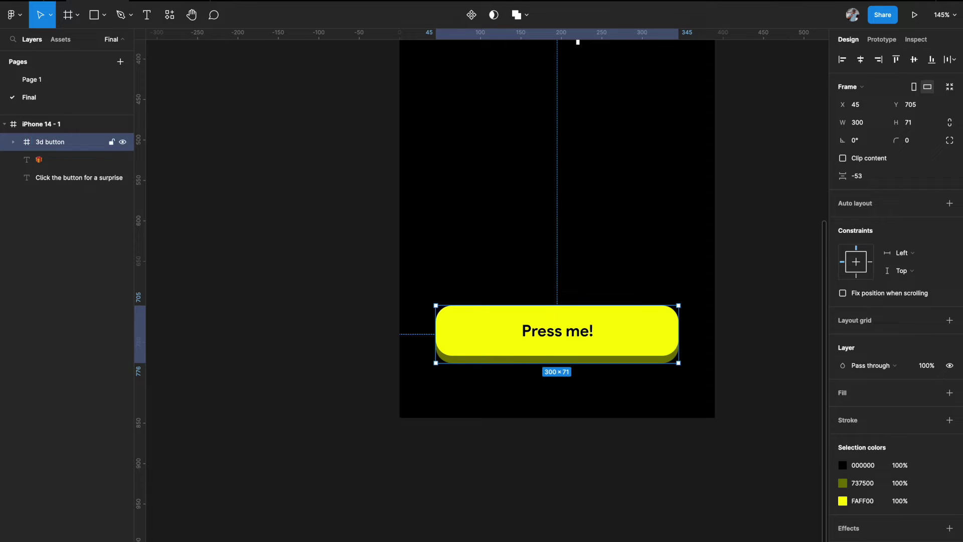
- Move the 3d button lower on the iPhone screen, to about Y 739
scroll(243, 275, down, 5)
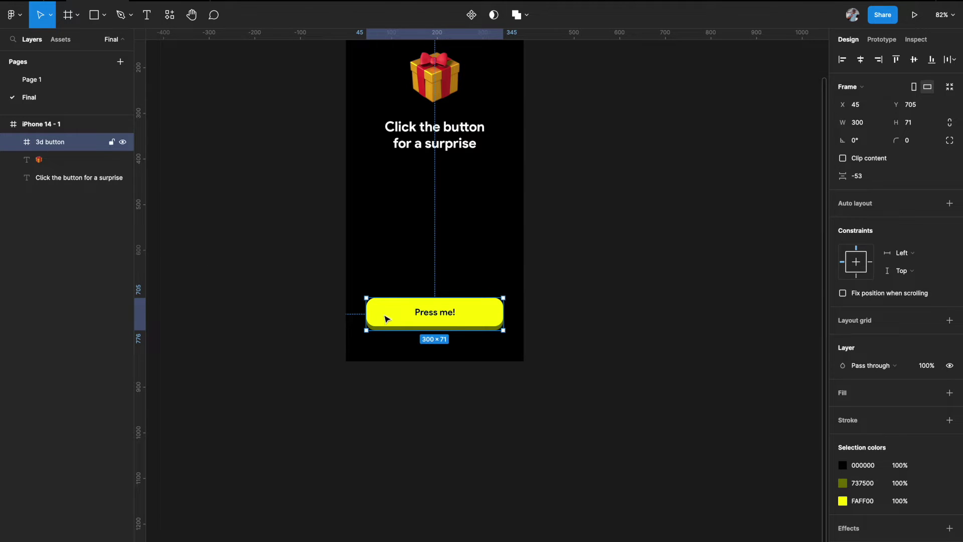
drag(387, 318, 386, 334)
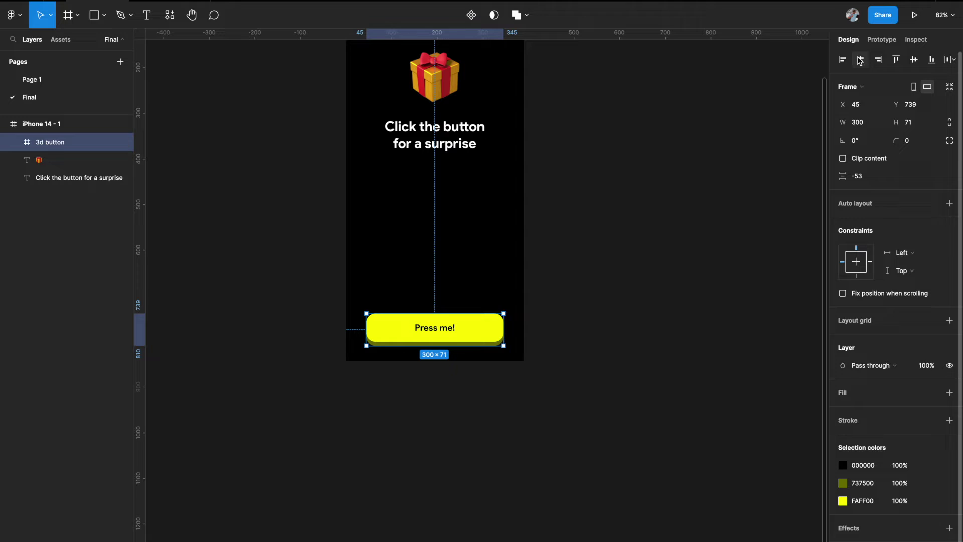
scroll(636, 333, down, 3)
- Move the 3d button out of the iPhone frame onto the empty canvas beside it, at about X 2177, Y 17
click(637, 335)
scroll(636, 333, right, 2)
scroll(637, 333, up, 1)
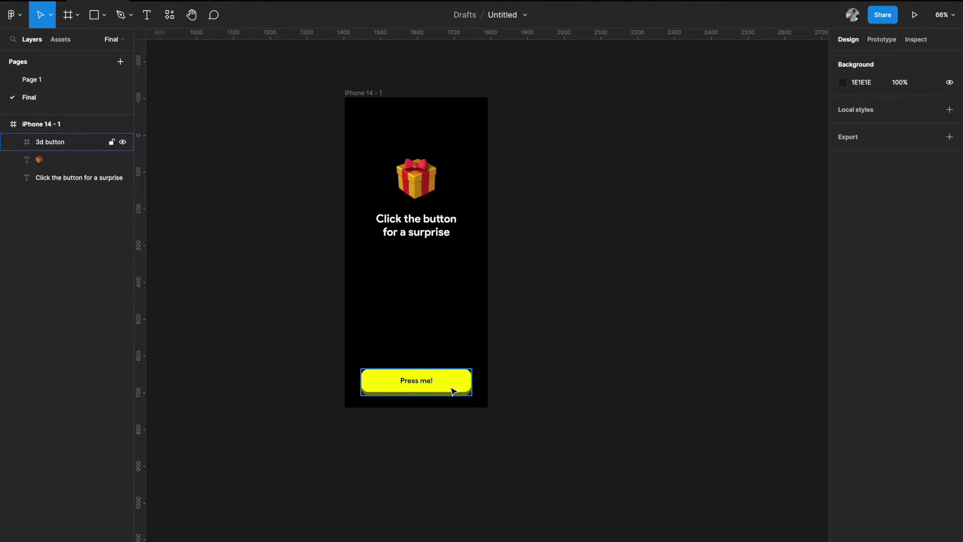
drag(441, 383, 709, 155)
scroll(710, 155, right, 3)
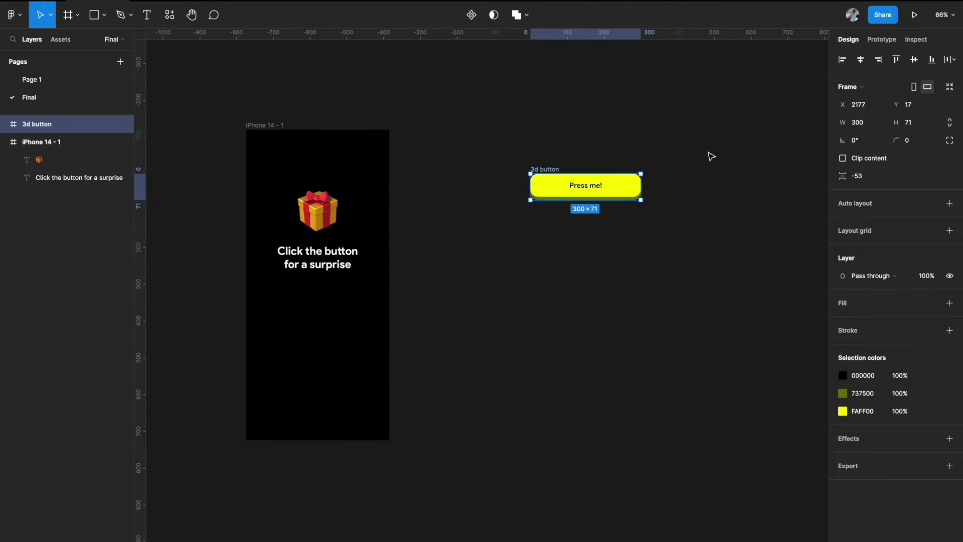
scroll(596, 220, up, 4)
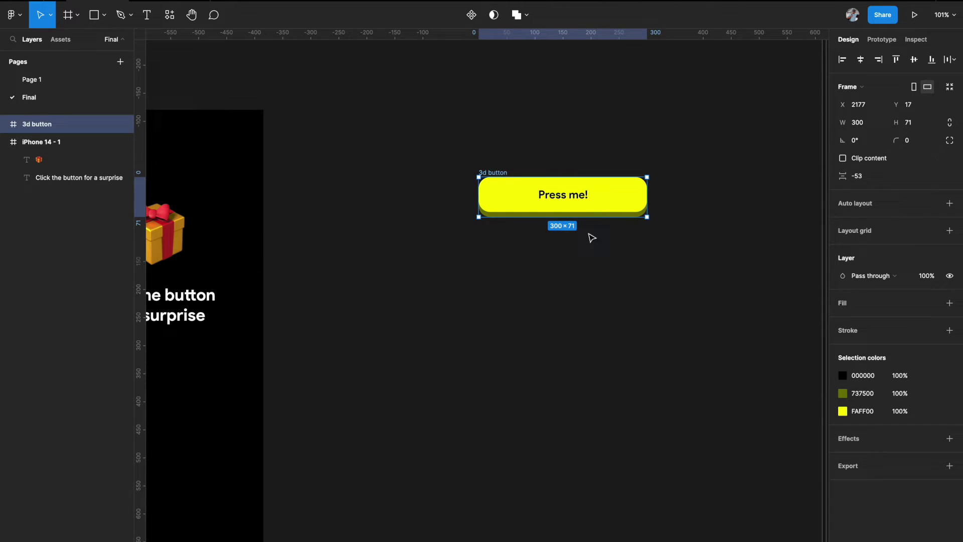
click(572, 290)
scroll(574, 291, right, 2)
scroll(573, 291, up, 1)
scroll(575, 292, right, 2)
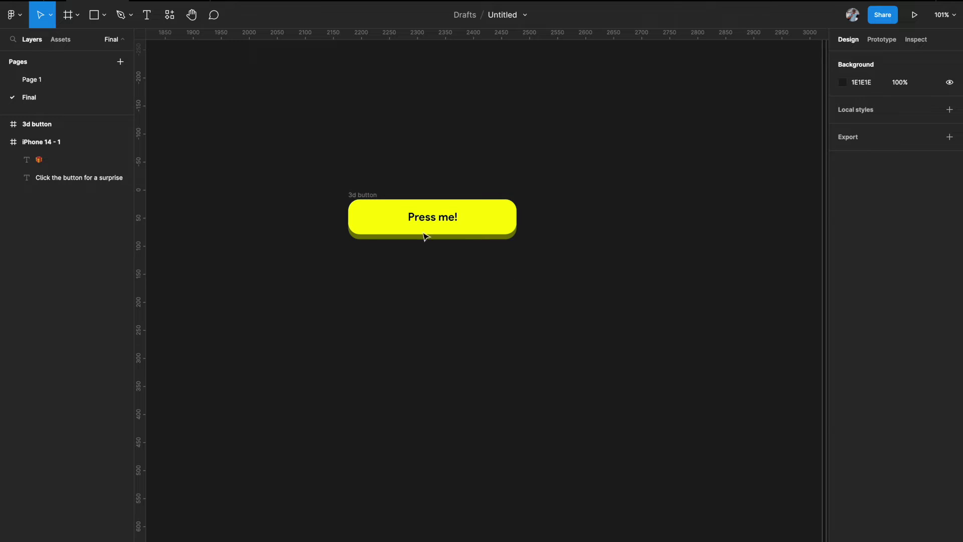
- Duplicate the 3d button and place the copy to its right at about X 2627, Y 17
click(372, 196)
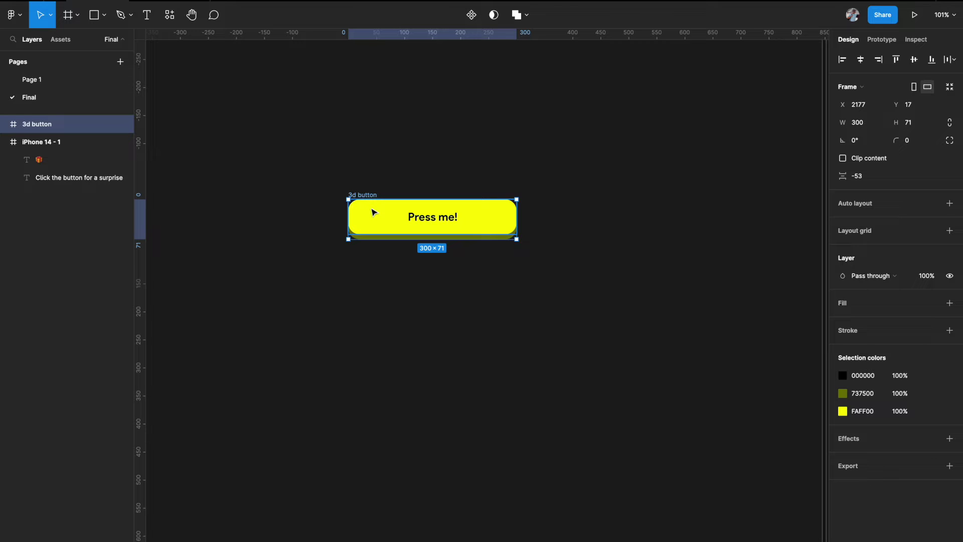
drag(374, 215, 628, 212)
scroll(627, 211, right, 5)
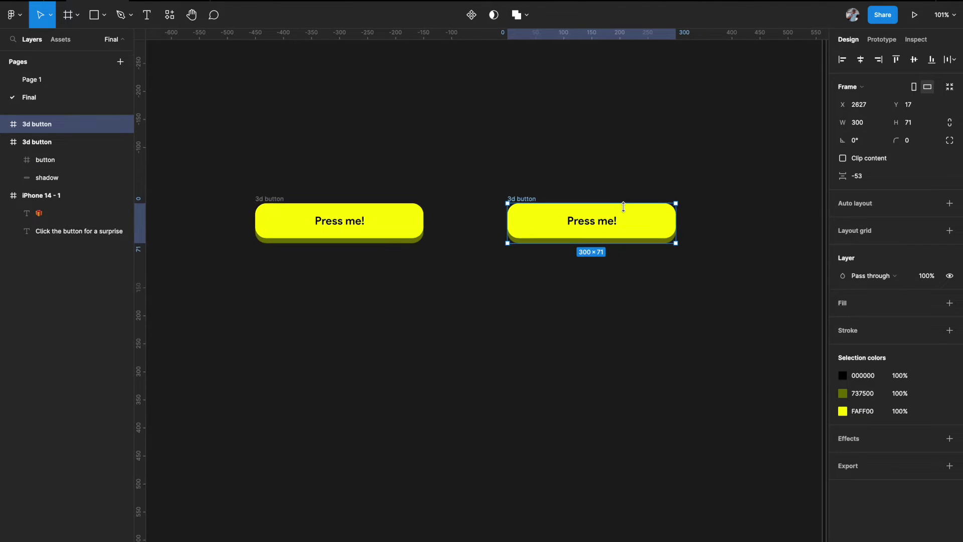
scroll(600, 241, up, 2)
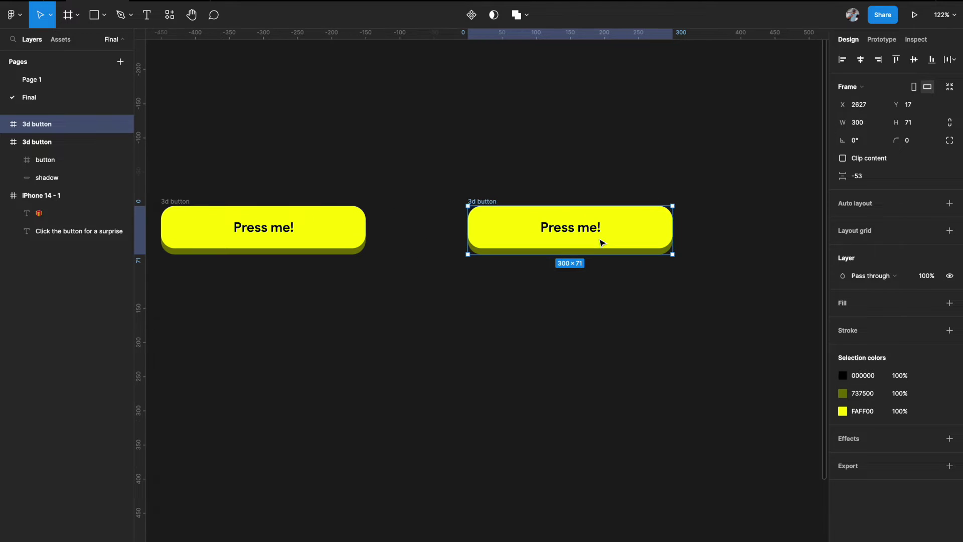
click(595, 276)
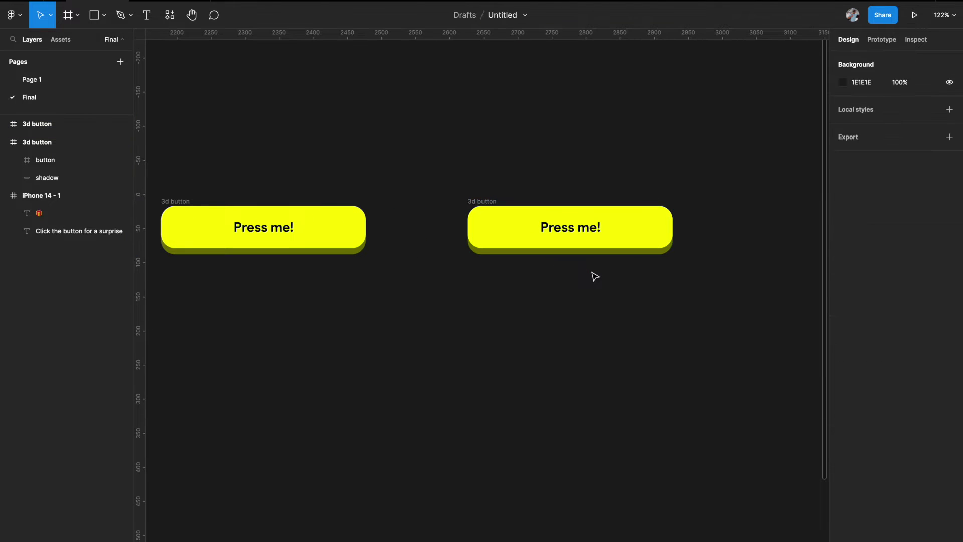
- Raise the button layer inside the copied 3d button frame to about Y -5, leaving its shadow in place
click(613, 235)
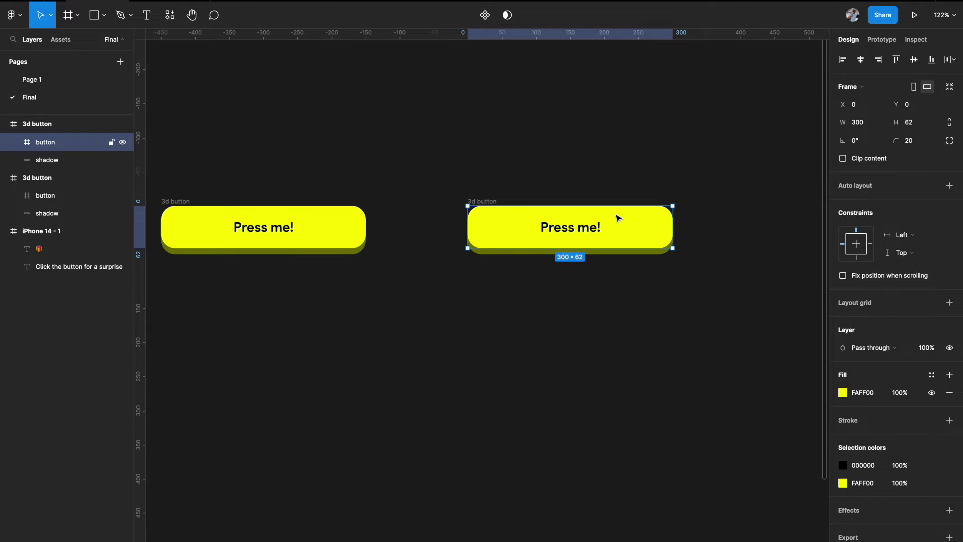
click(536, 168)
click(538, 226)
key(Up)
key(Up)
key(Up)
key(Up)
key(Up)
key(Up)
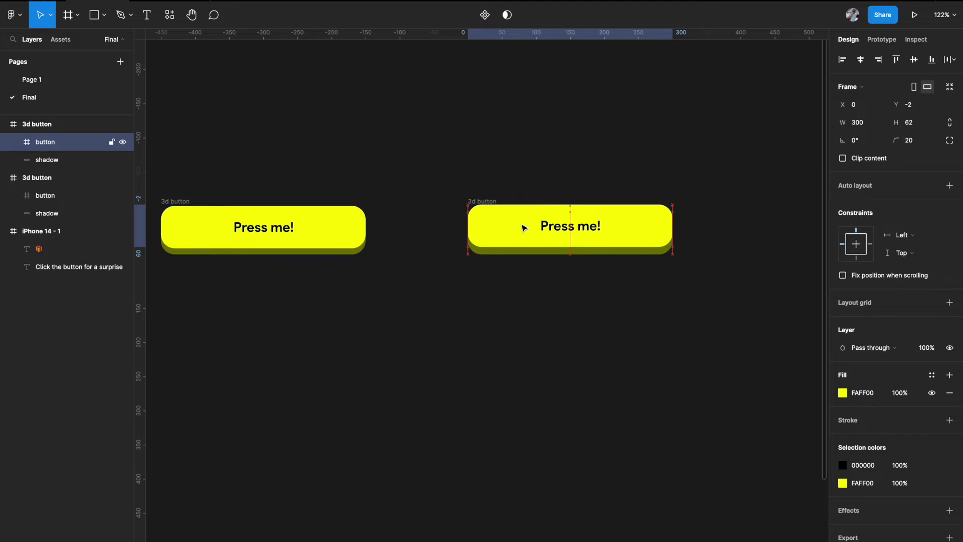
key(Up)
key(Up)
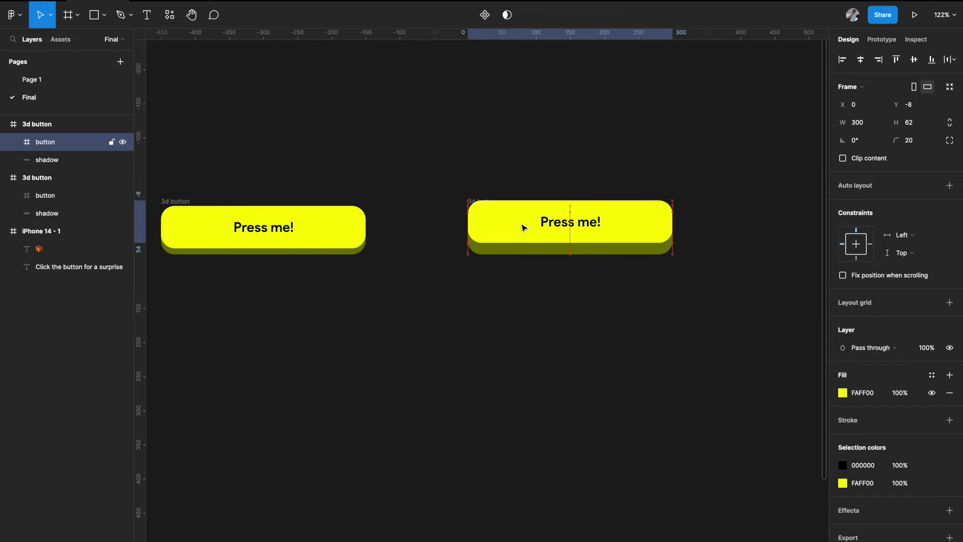
key(Down)
key(Down)
key(Down)
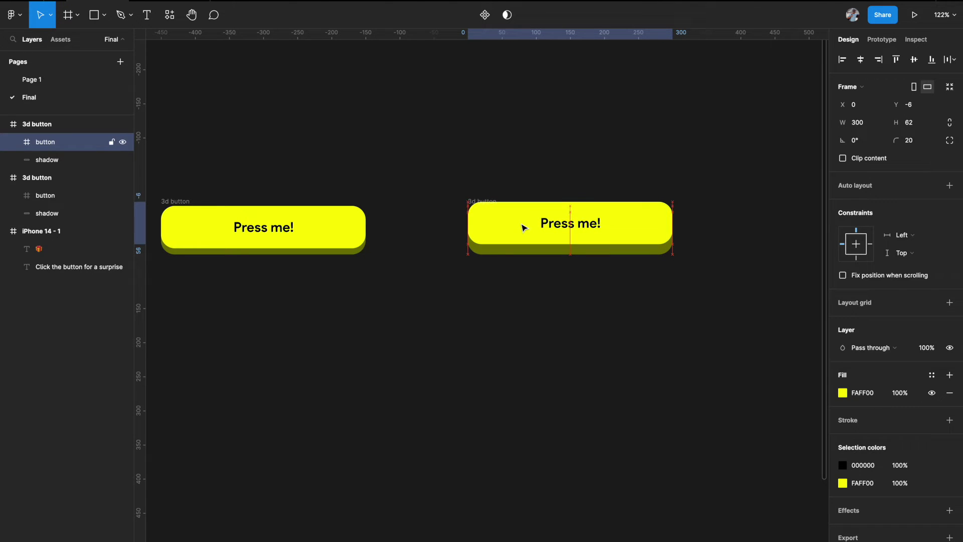
click(512, 301)
- Duplicate the 3d button resting frame and place the copy beside the hover frame at about X 3048, Y 17
key(shift+0)
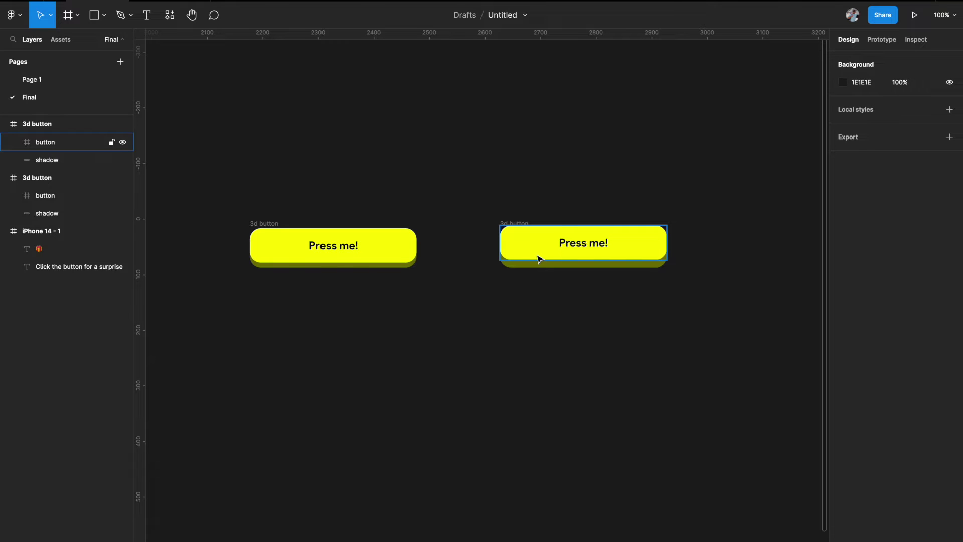
scroll(538, 259, right, 1)
scroll(537, 259, down, 1)
scroll(530, 305, right, 1)
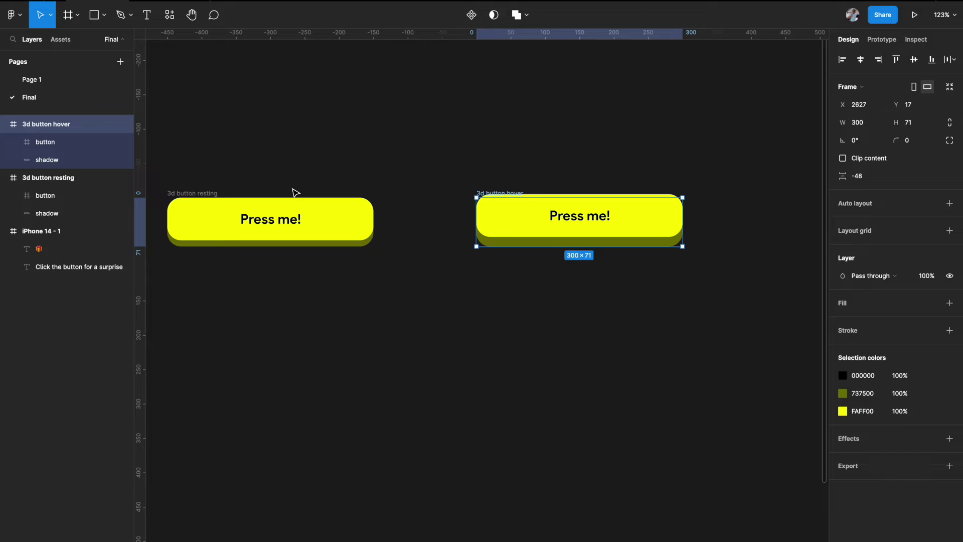
scroll(295, 192, right, 1)
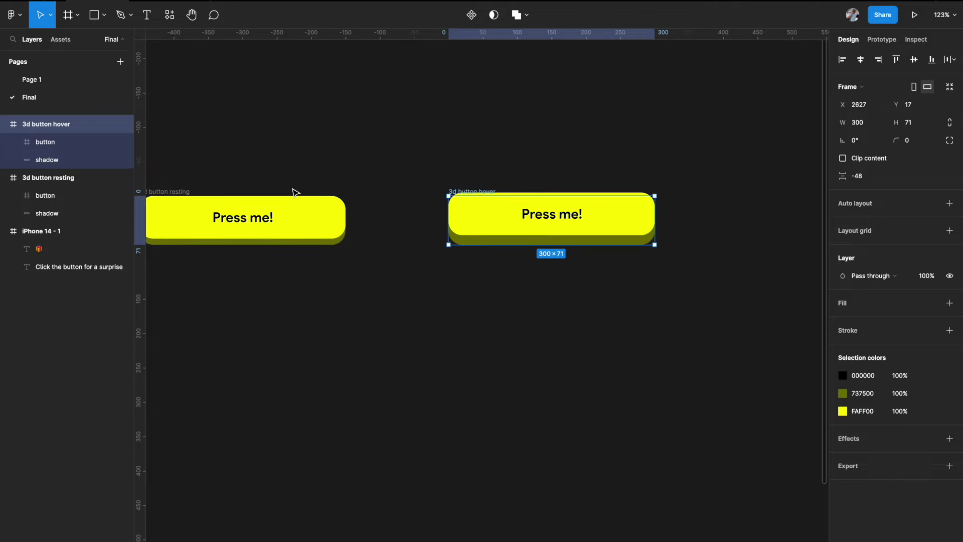
scroll(295, 192, down, 3)
click(355, 245)
click(196, 183)
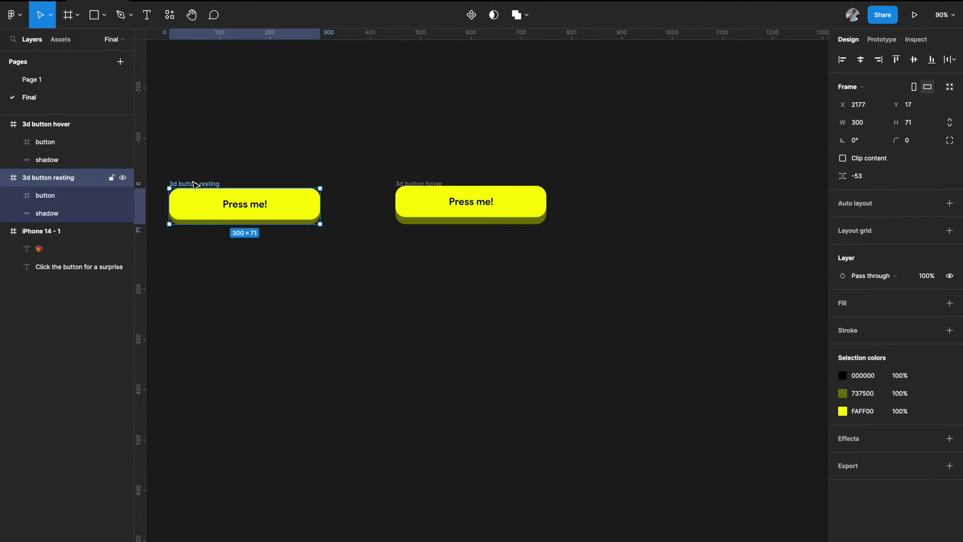
drag(198, 208, 636, 221)
click(617, 265)
click(621, 186)
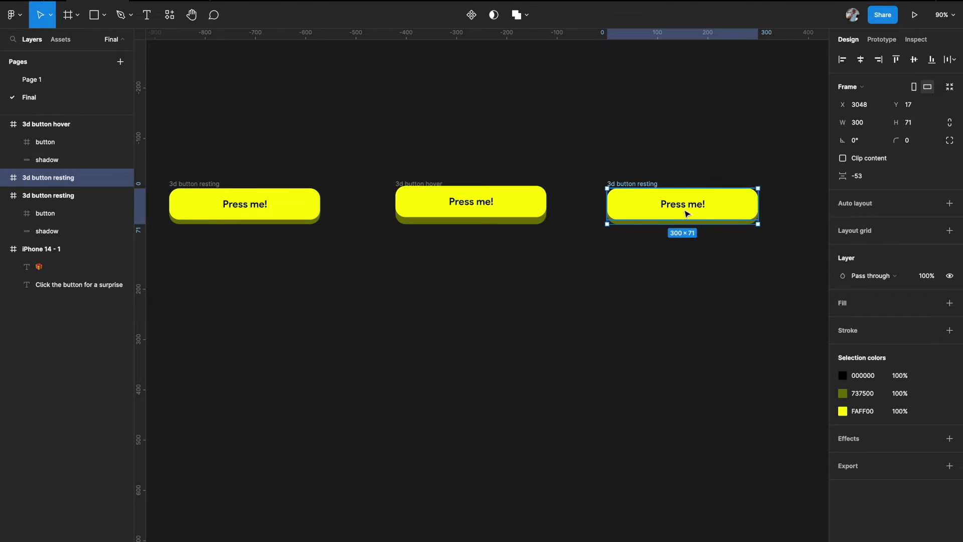
scroll(499, 203, left, 4)
click(299, 176)
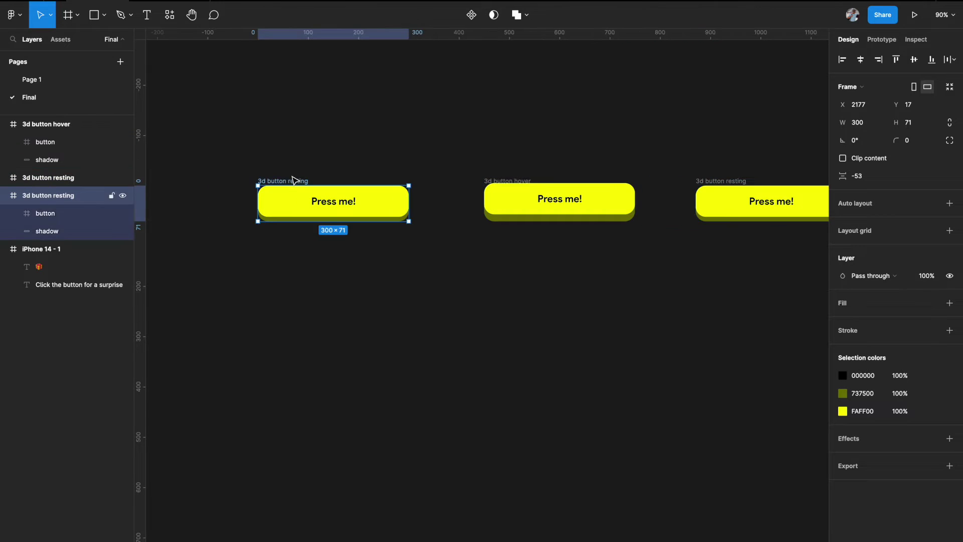
scroll(381, 178, right, 4)
click(421, 182)
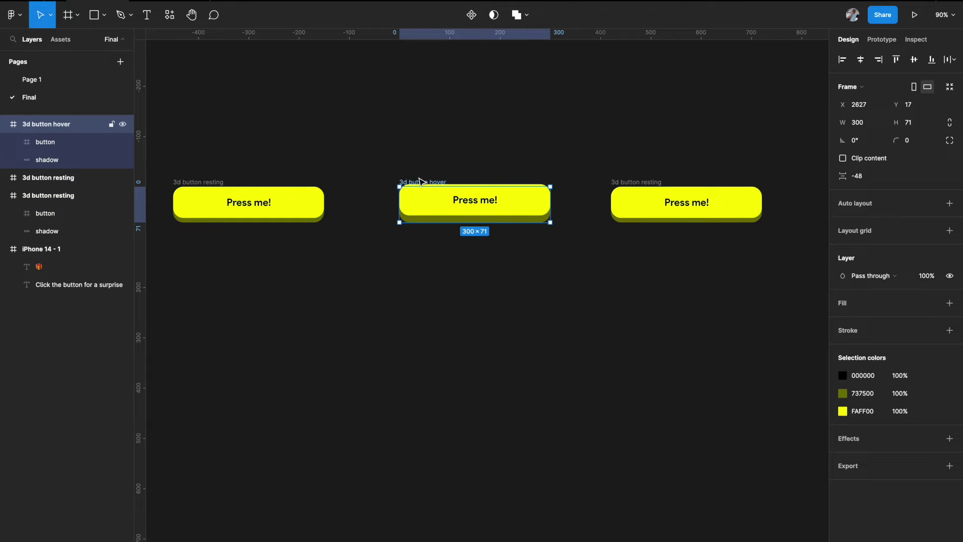
scroll(422, 181, down, 1)
scroll(424, 161, up, 3)
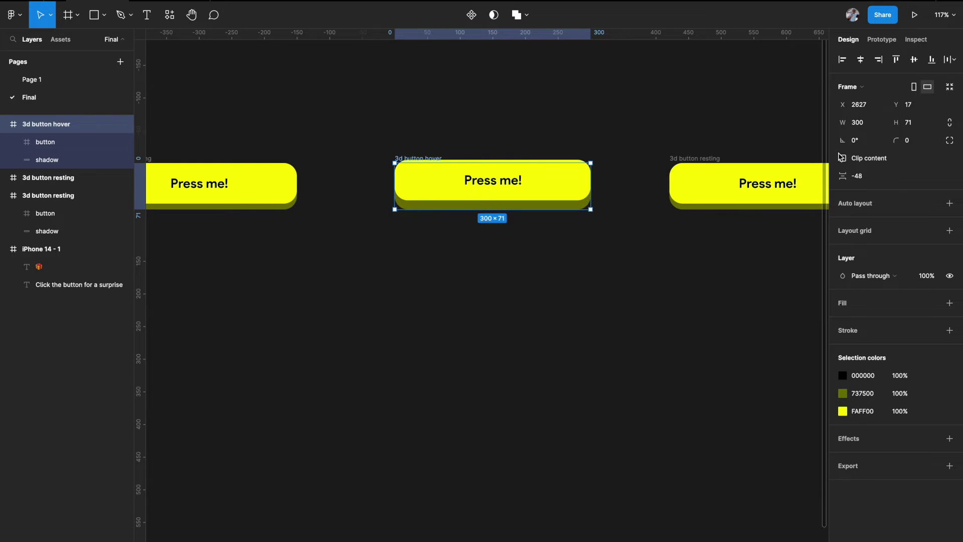
scroll(659, 247, right, 3)
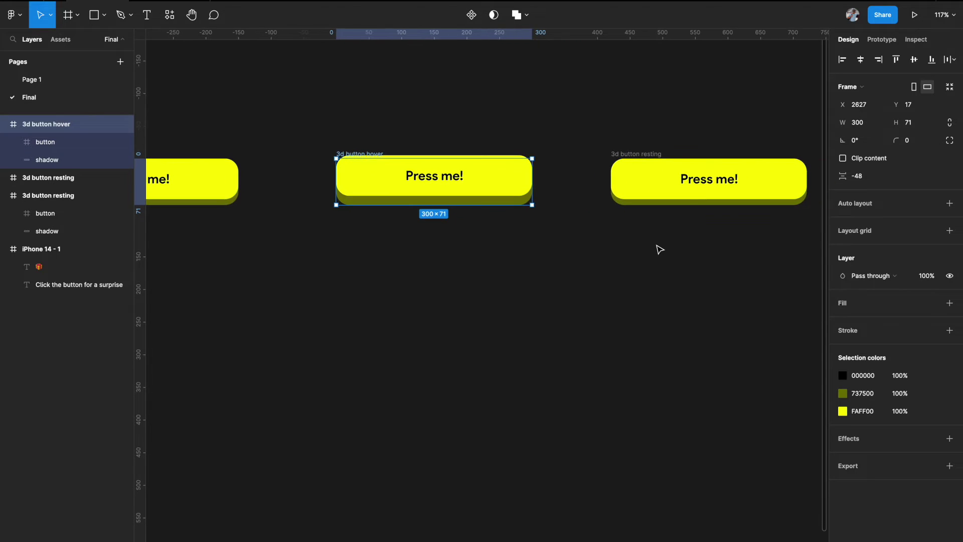
- Rename the new copy of the resting frame as 3d button pressed
scroll(660, 249, right, 3)
click(597, 162)
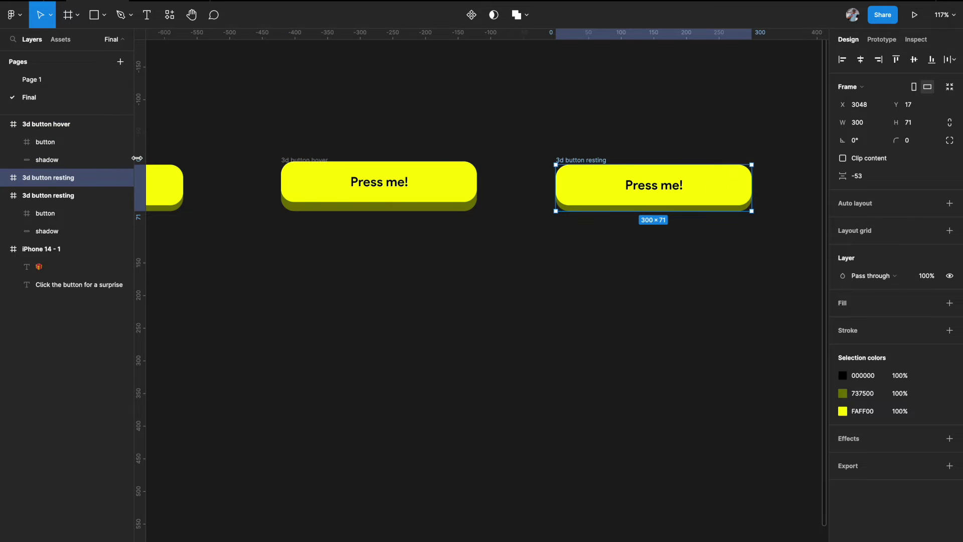
double_click(64, 178)
drag(52, 181, 81, 183)
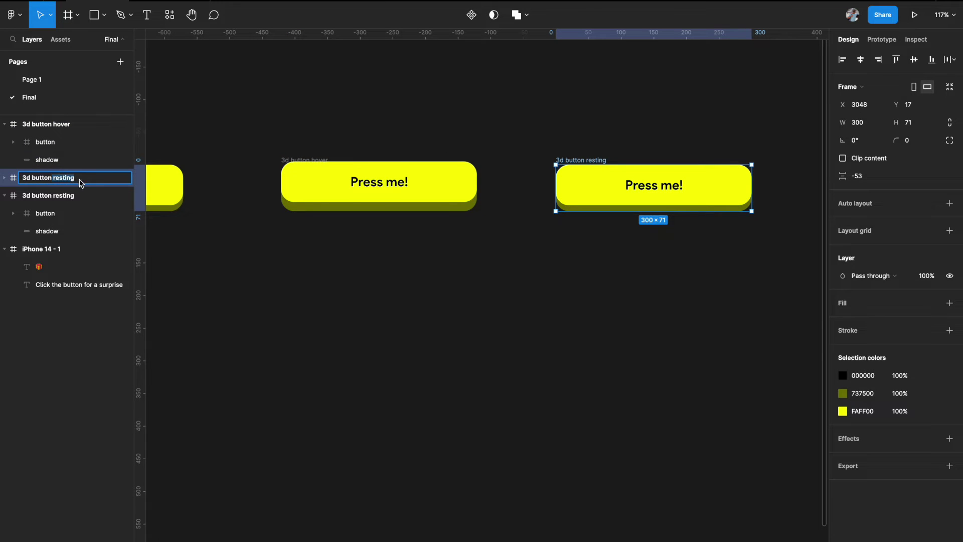
text(pressed)
key(Return)
- Lower the button layer inside the 3d button pressed frame to Y 2
scroll(422, 246, up, 5)
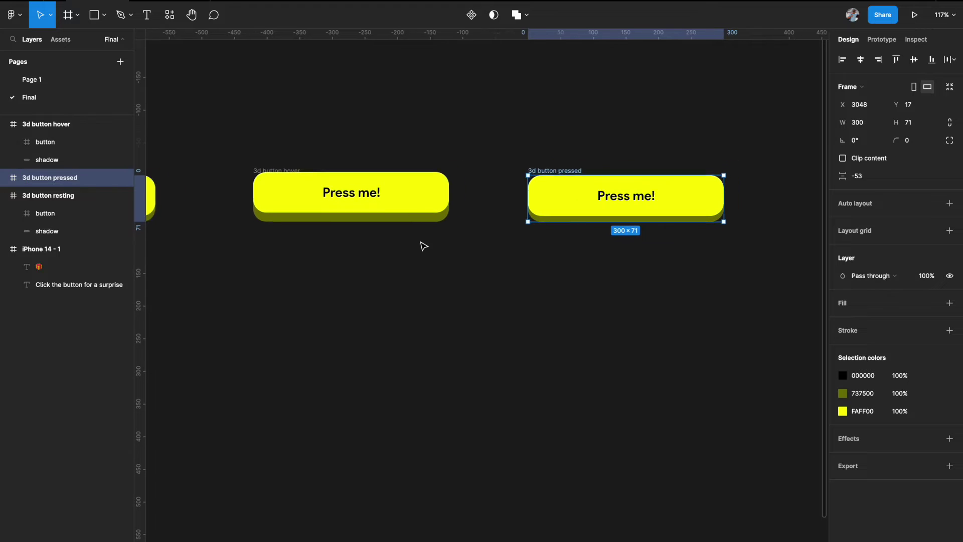
double_click(539, 198)
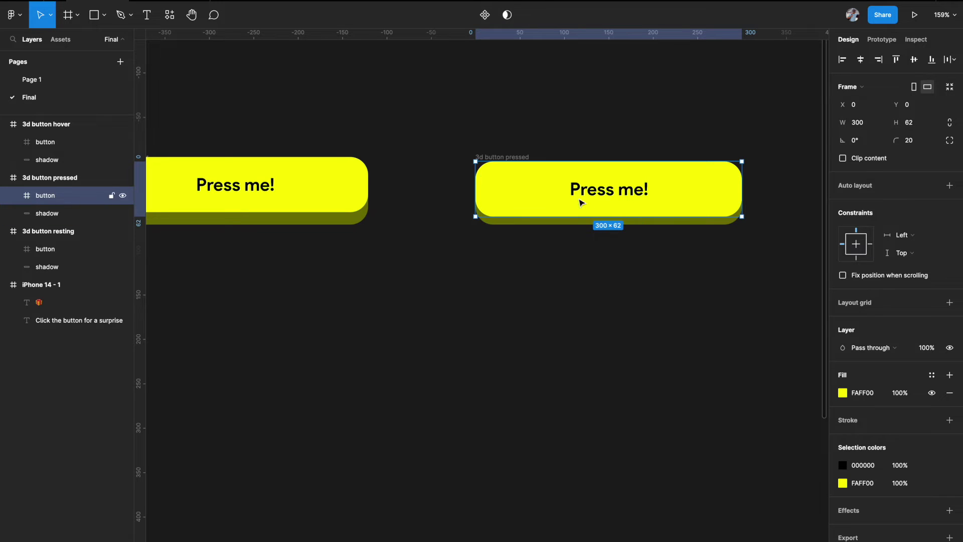
key(Down)
key(Down)
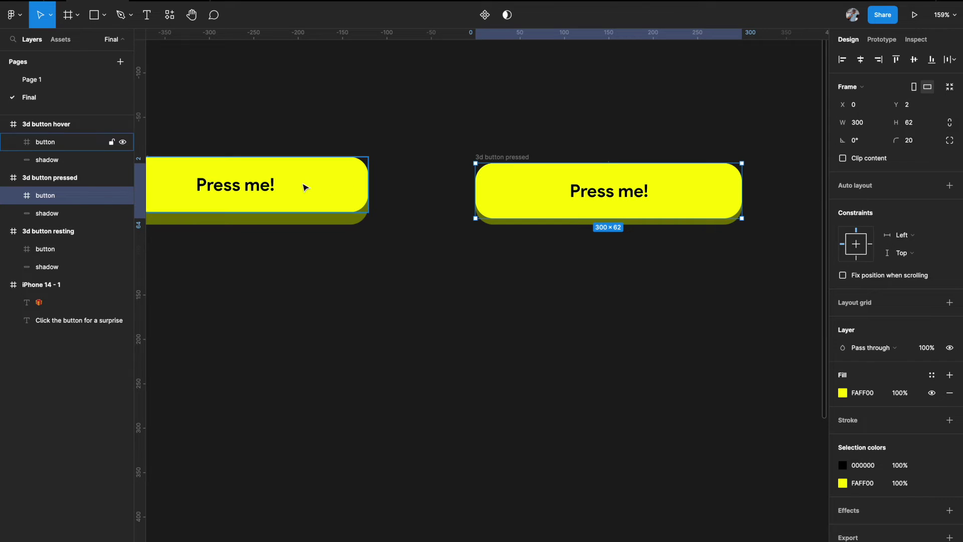
- Raise the shadow layer inside the 3d button pressed frame to about Y 5
click(50, 213)
key(Up)
key(Up)
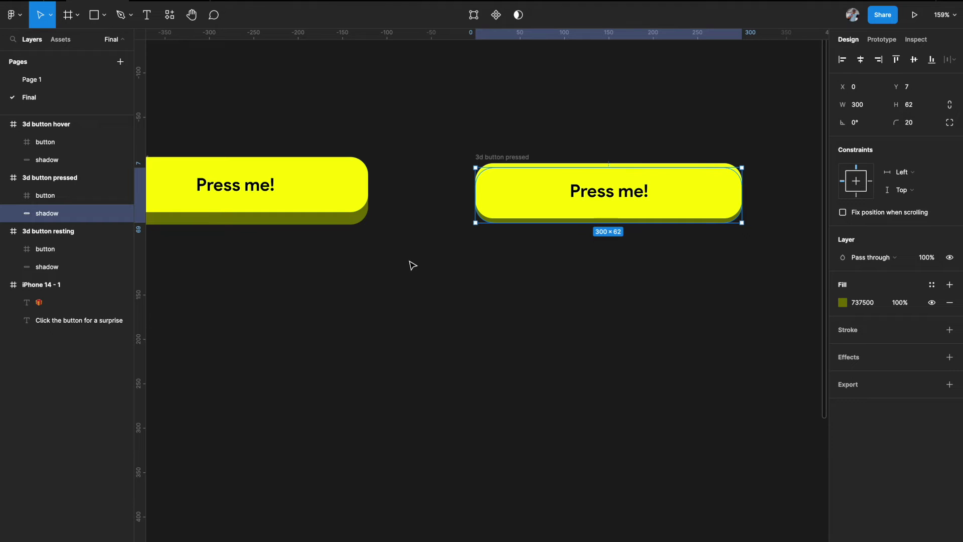
key(Up)
key(Up)
- Move the pressed frame's button layer down to Y 5 so that it covers the shadow
click(53, 202)
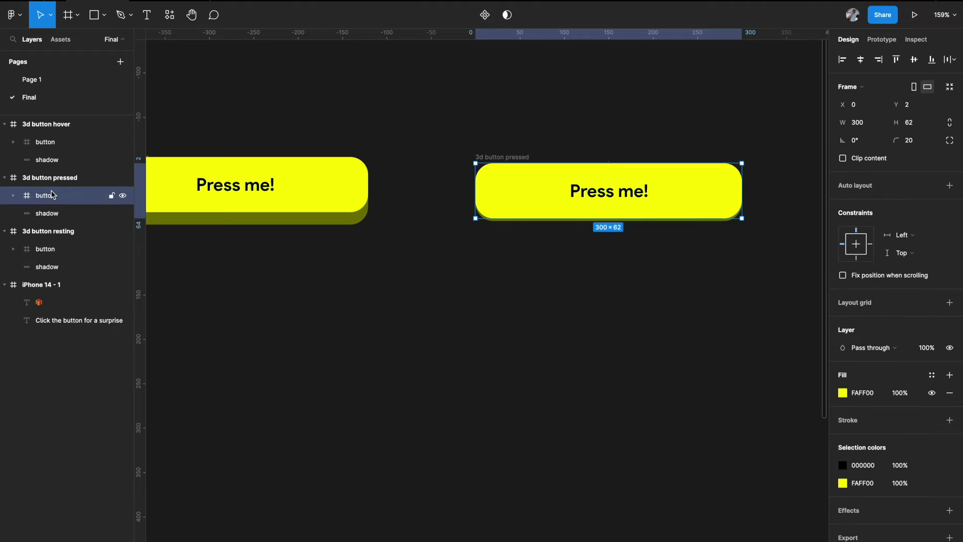
drag(517, 216, 517, 220)
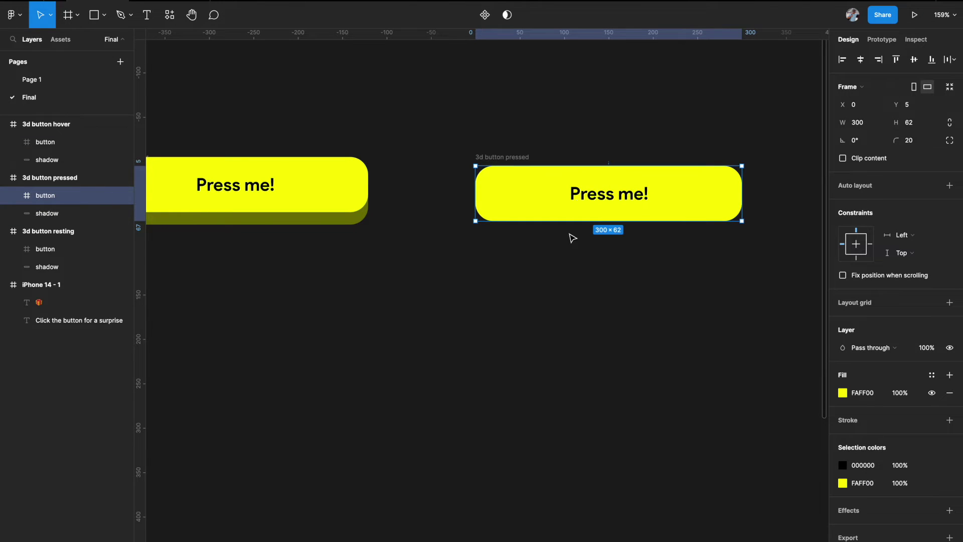
scroll(558, 221, down, 3)
click(581, 252)
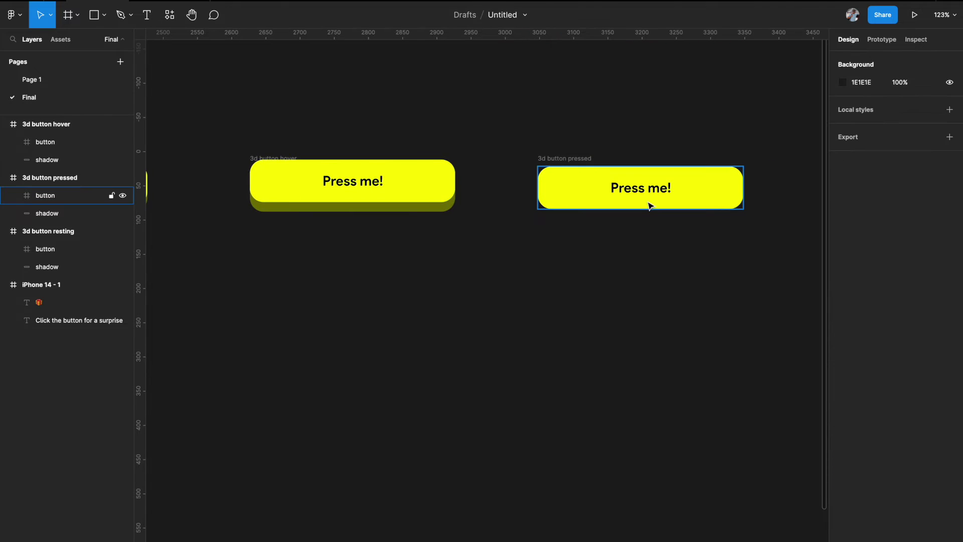
- Combine the resting, hover and pressed button frames into one component set
scroll(643, 209, down, 4)
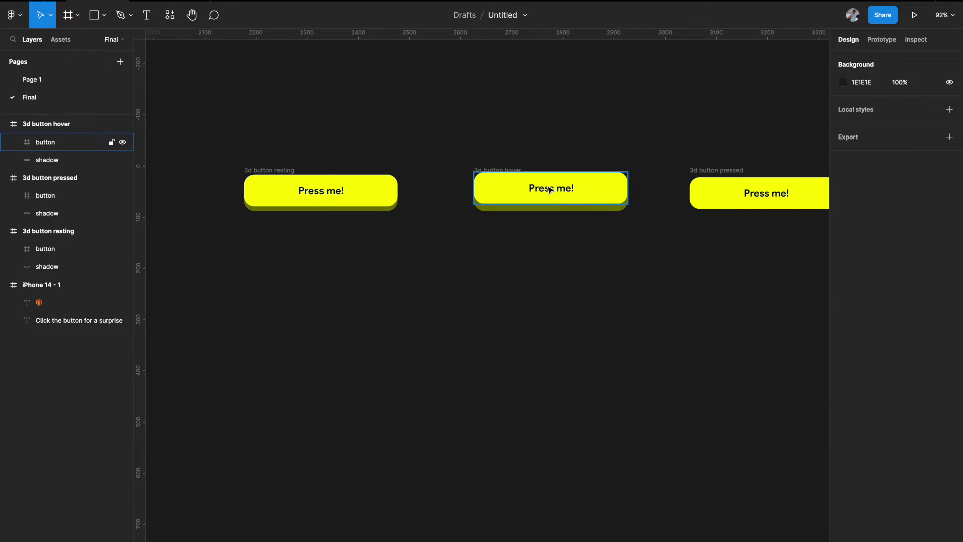
scroll(550, 188, right, 2)
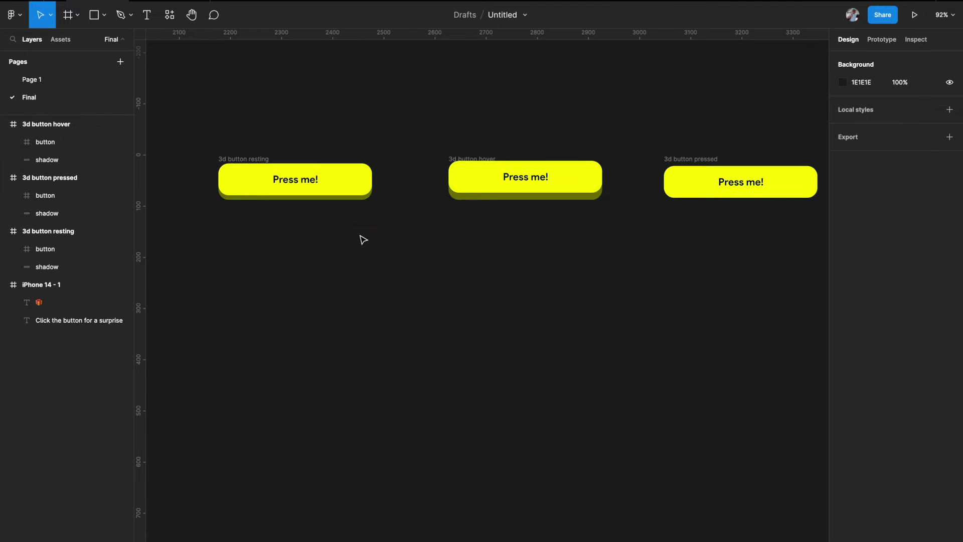
scroll(363, 240, down, 1)
scroll(362, 239, down, 2)
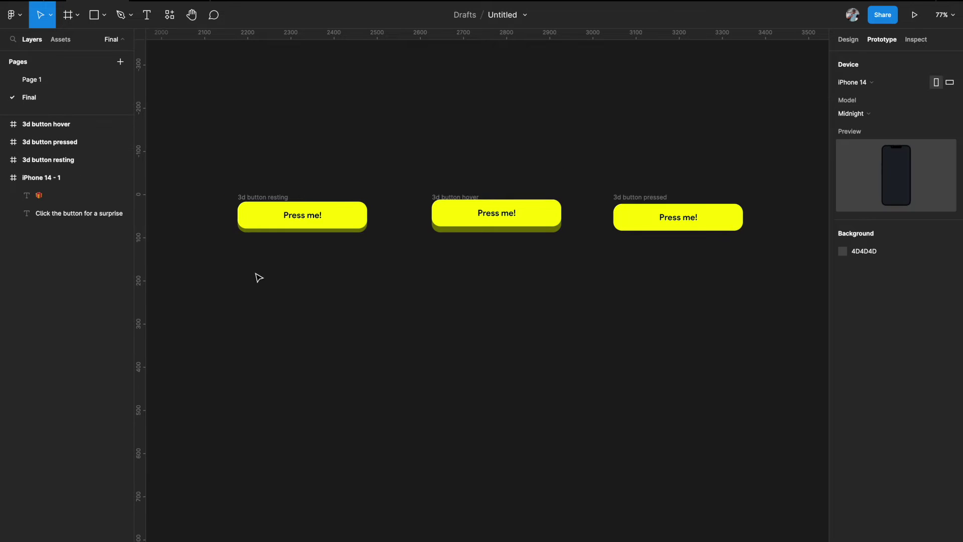
drag(207, 163, 778, 300)
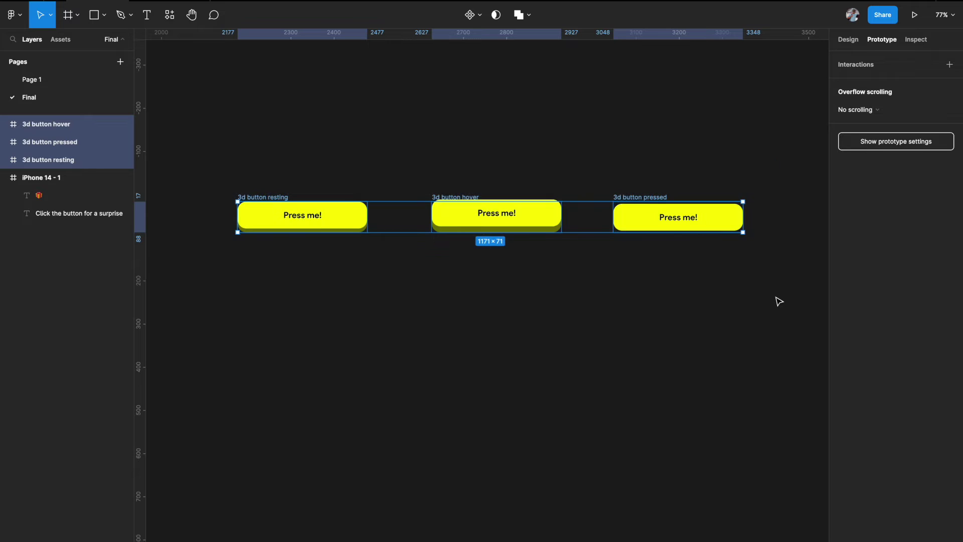
click(480, 19)
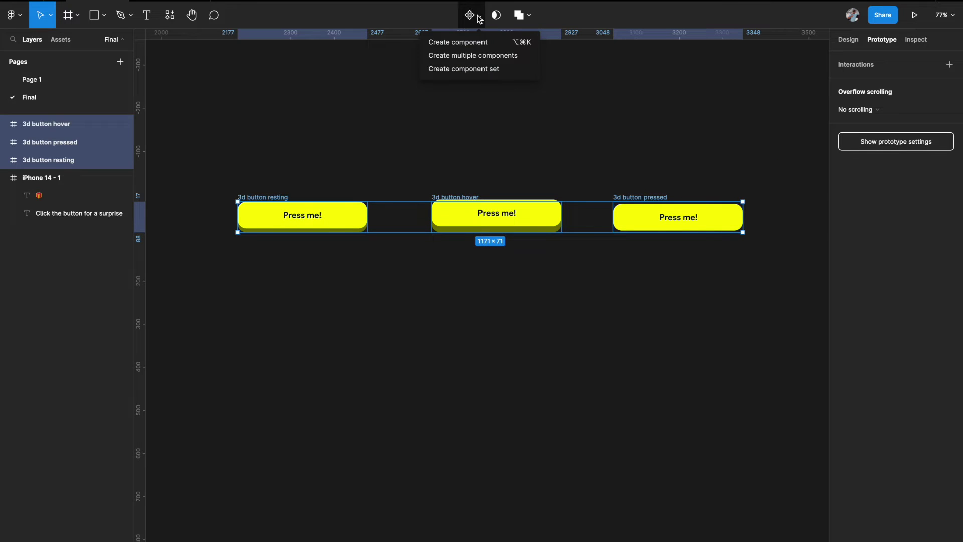
click(455, 73)
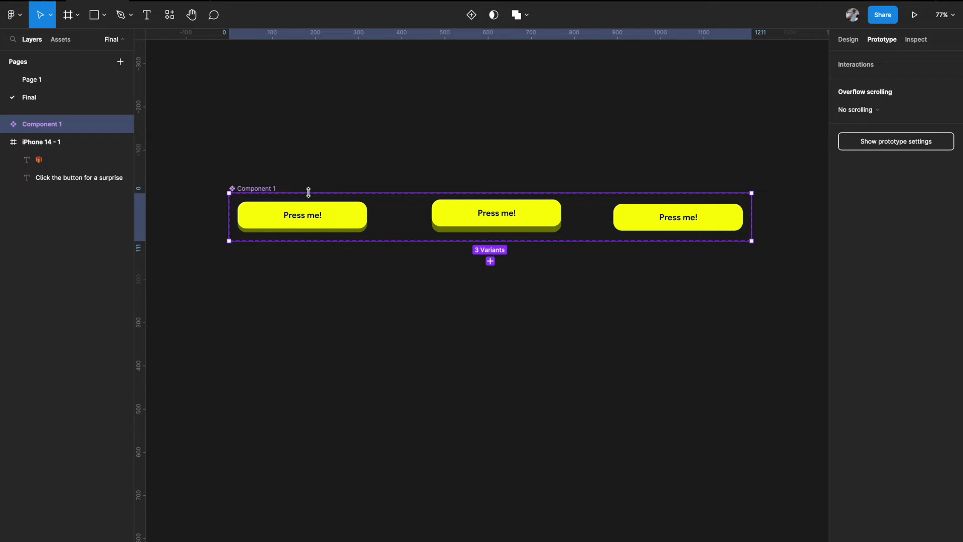
- Extend the component set above and below its variants to a height of about 464
drag(379, 194, 378, 147)
drag(381, 242, 382, 347)
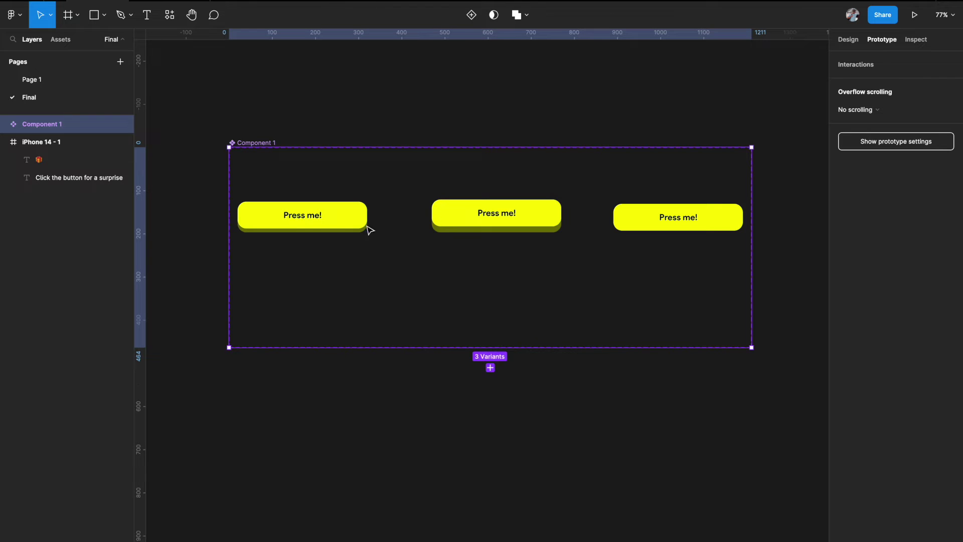
click(324, 222)
click(489, 216)
click(647, 229)
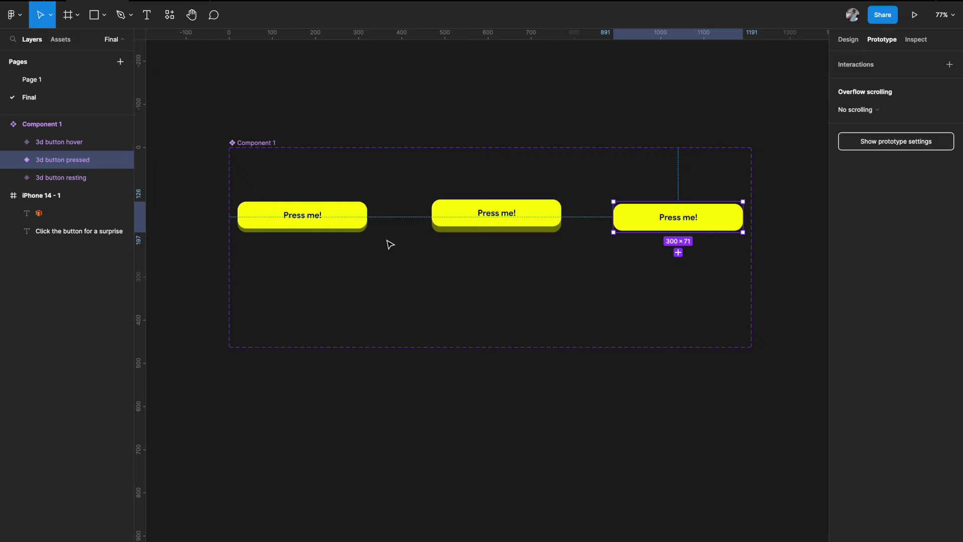
- Connect the resting button variant to the hover variant with a While hovering trigger, keeping the Gentle easing
click(355, 222)
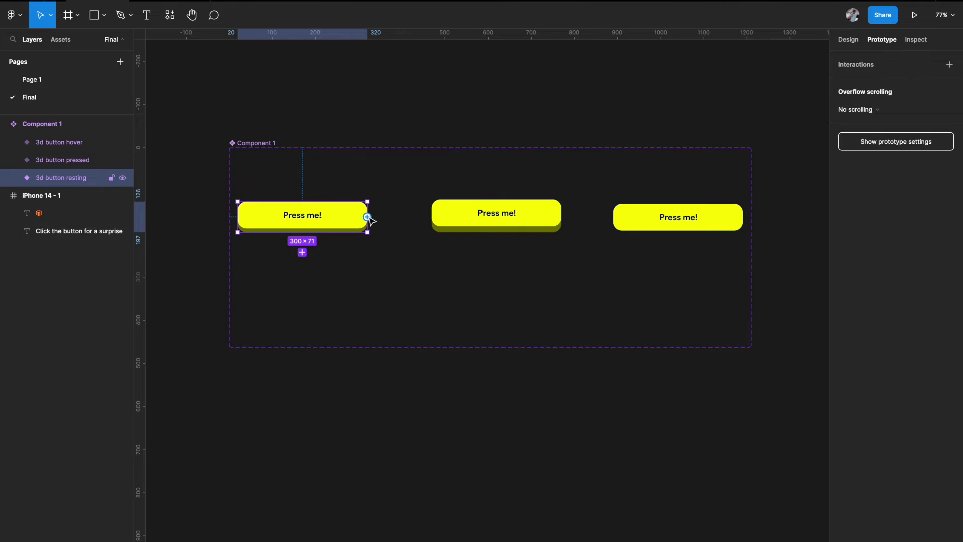
drag(368, 217, 444, 224)
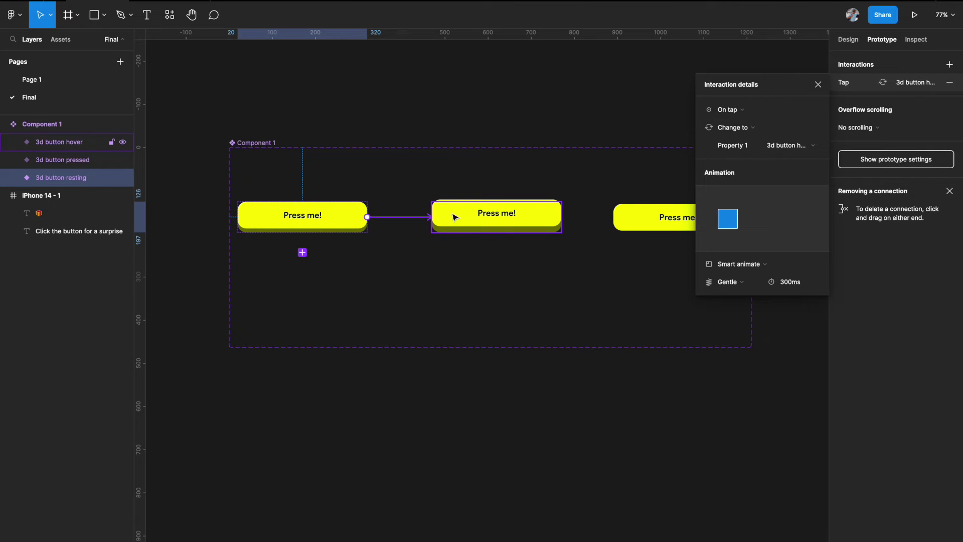
click(748, 111)
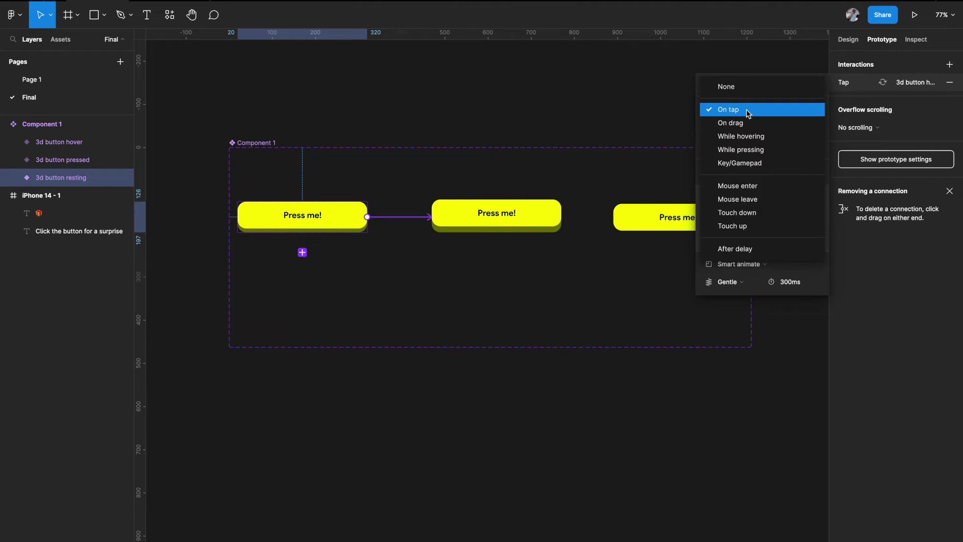
click(748, 136)
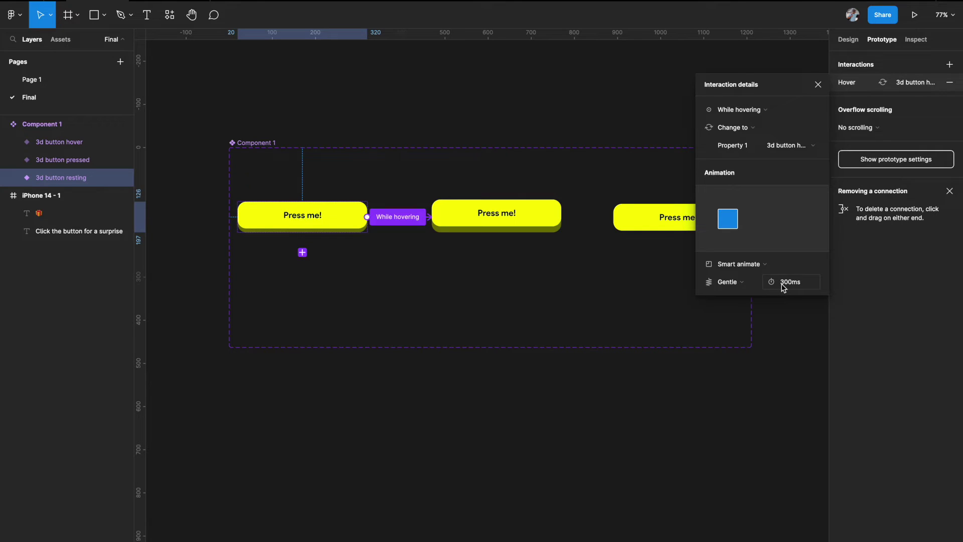
click(753, 287)
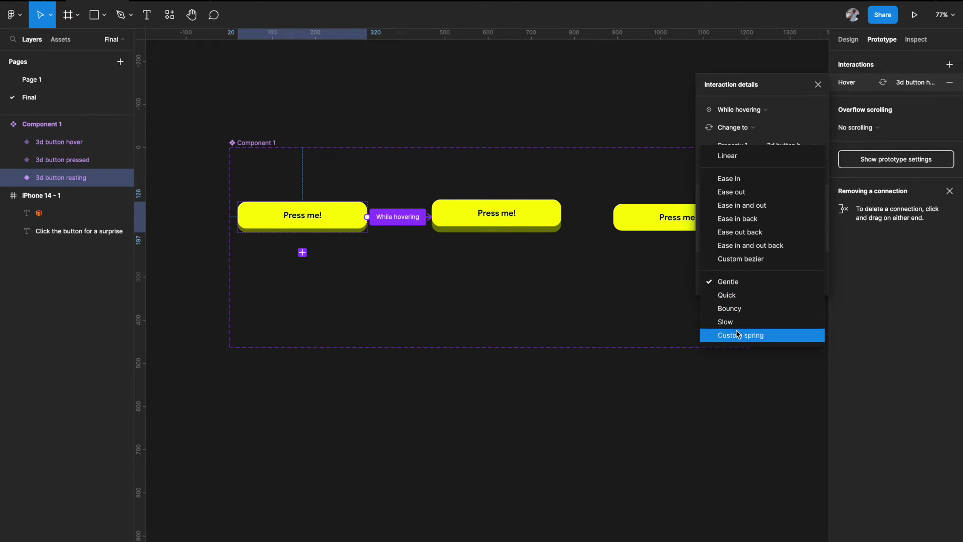
click(741, 283)
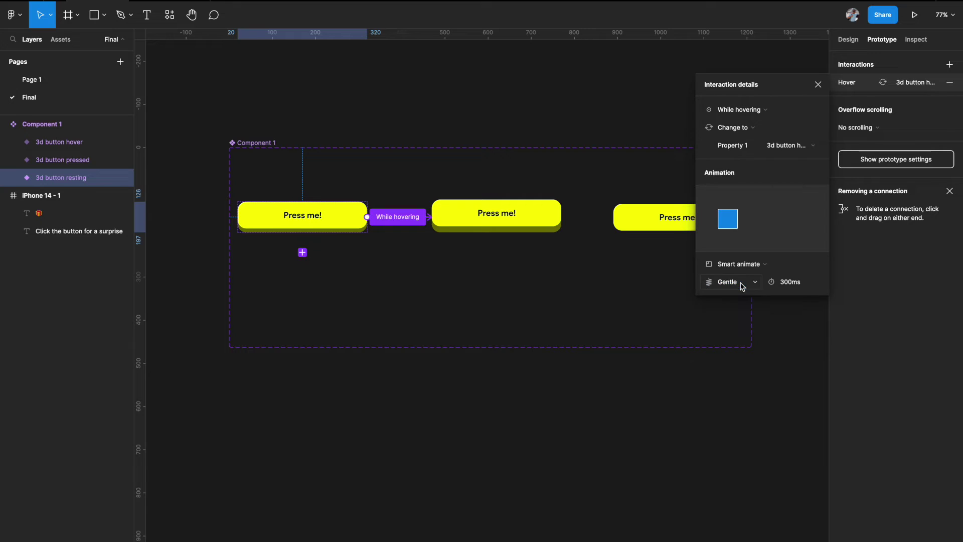
click(622, 276)
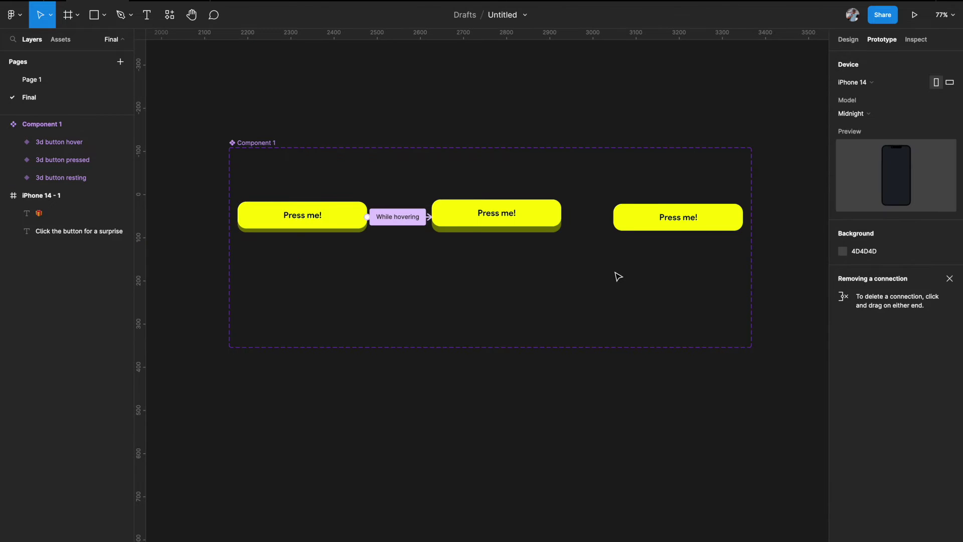
- Connect the hover button variant back to the resting variant with a Mouse leave trigger
click(527, 223)
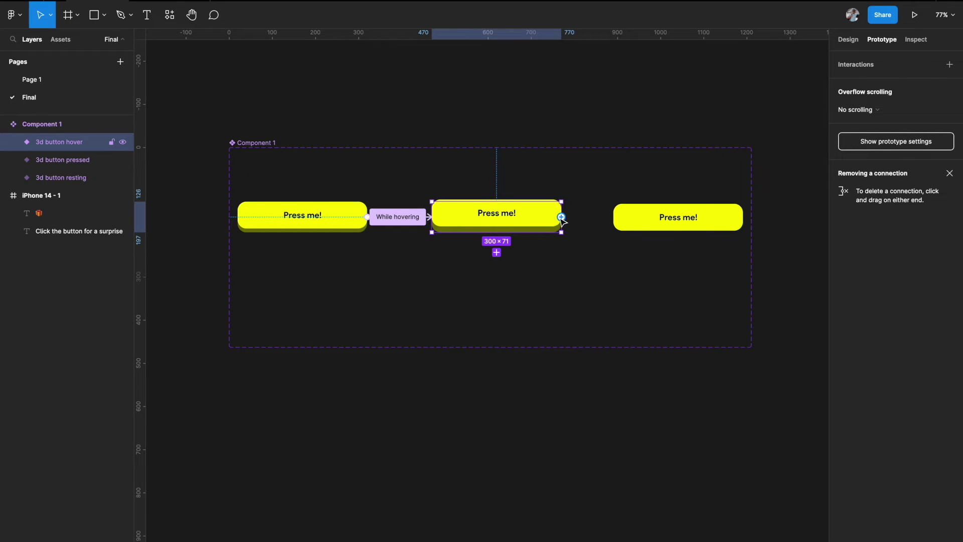
drag(561, 217, 333, 233)
click(742, 115)
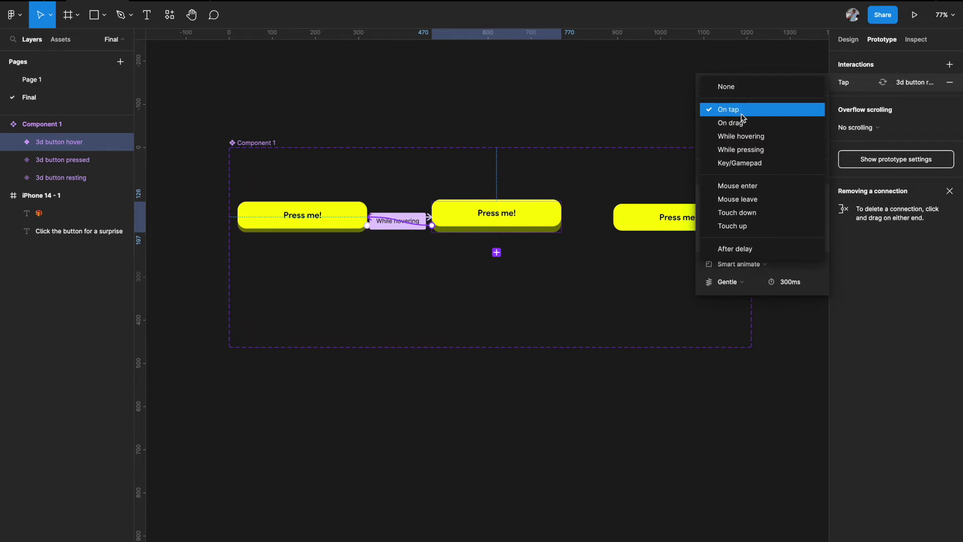
click(745, 202)
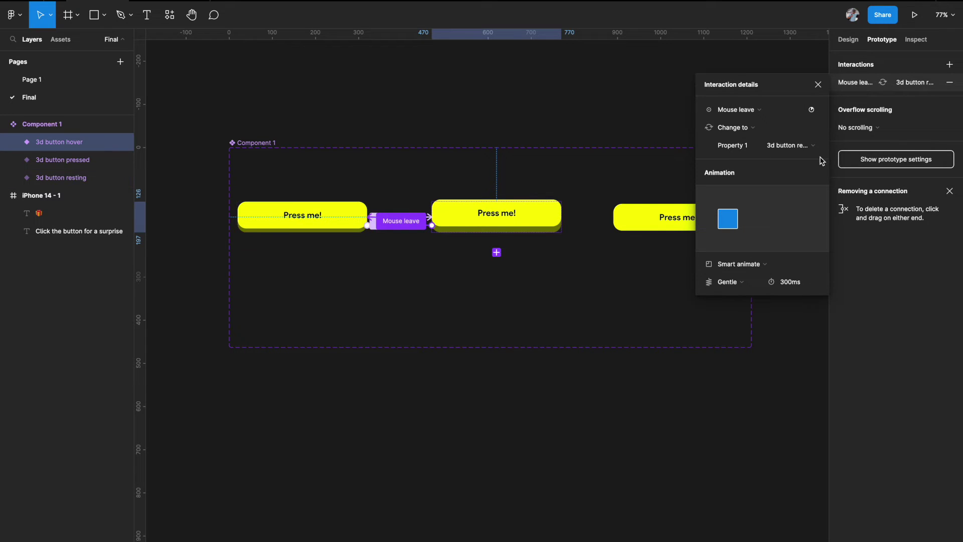
- Add a delay of 30 ms to the hover variant's Mouse leave interaction
click(812, 110)
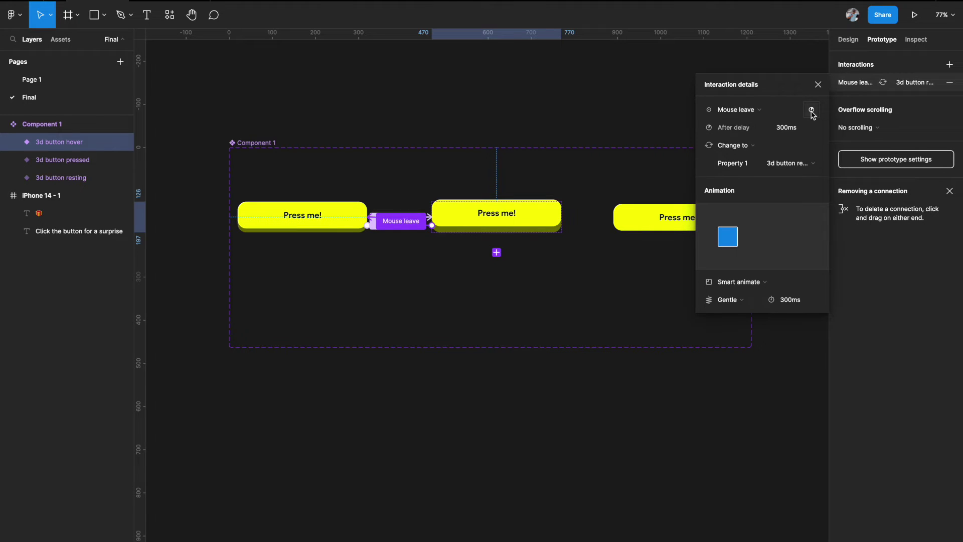
click(792, 132)
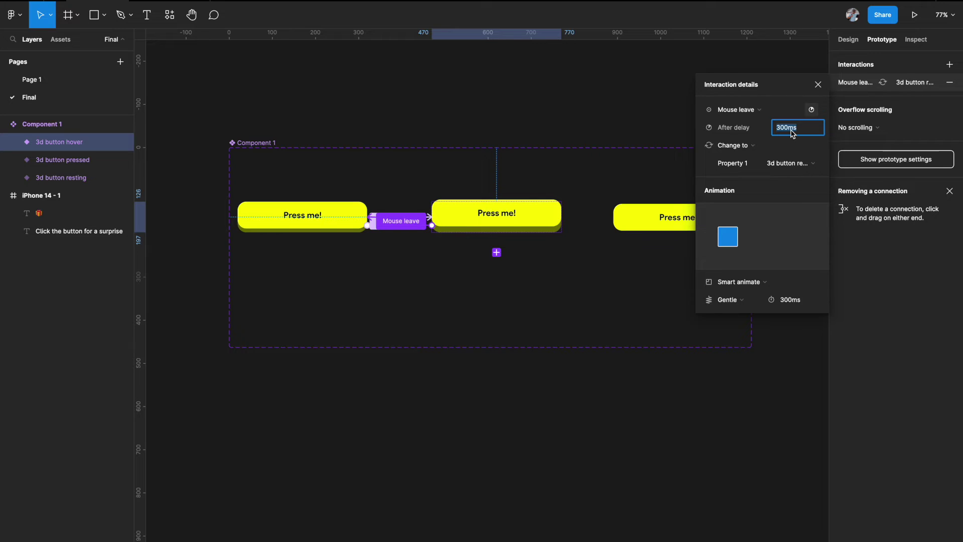
text(30)
click(669, 93)
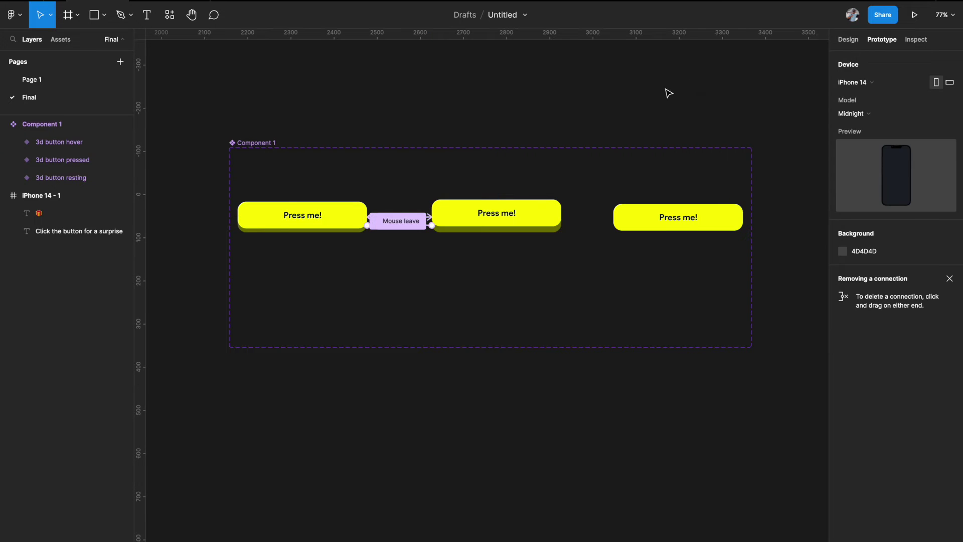
- Connect the hover button variant to the pressed variant with an On tap trigger and Smart animate
scroll(355, 230, up, 3)
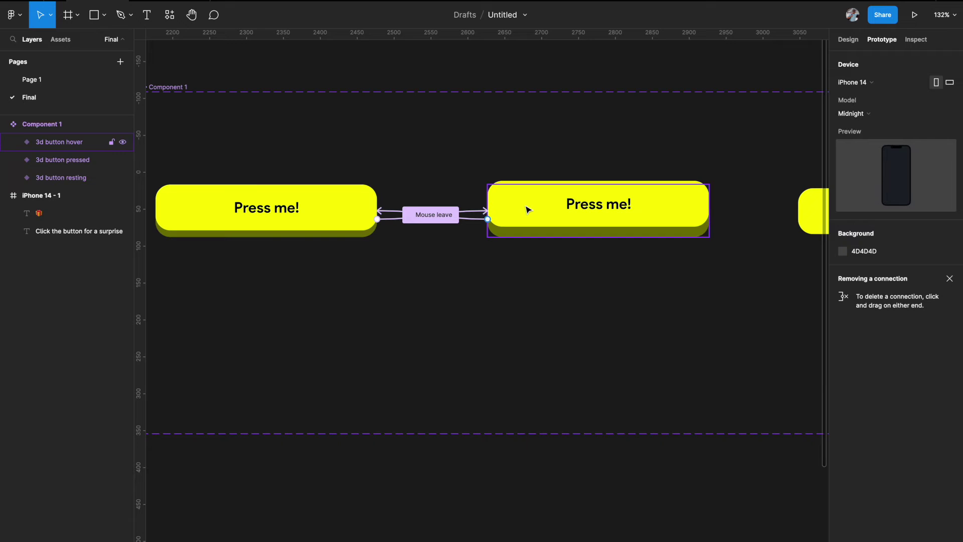
scroll(528, 210, down, 2)
scroll(526, 204, right, 3)
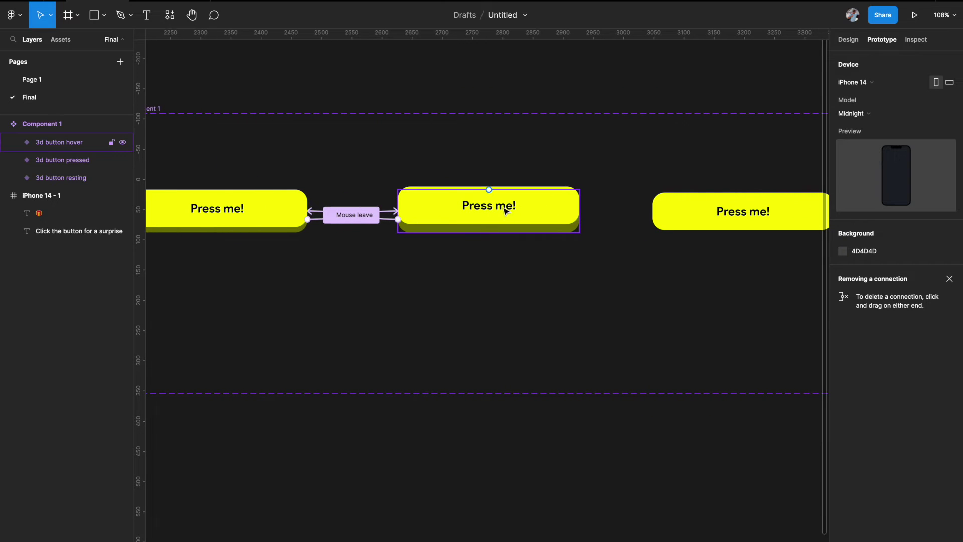
click(538, 210)
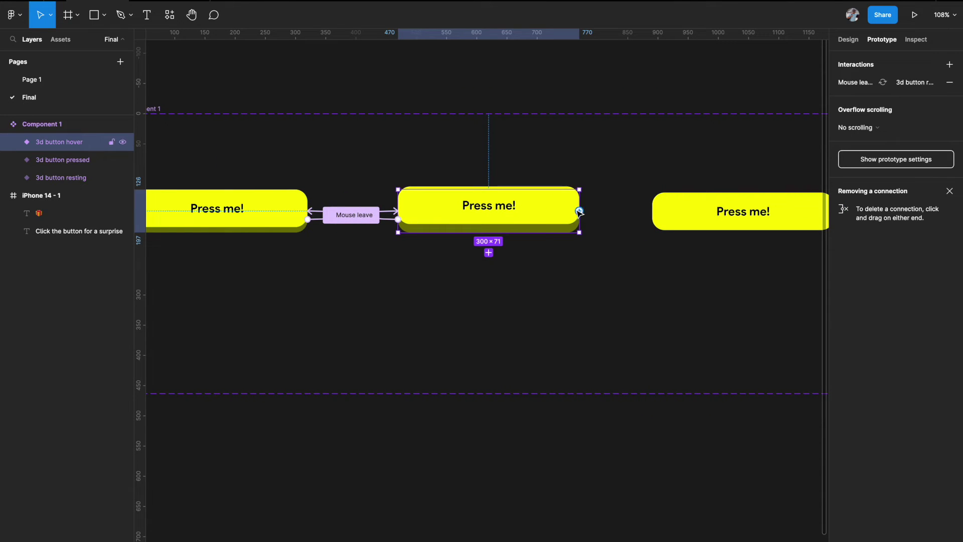
drag(580, 211, 661, 214)
scroll(552, 241, right, 2)
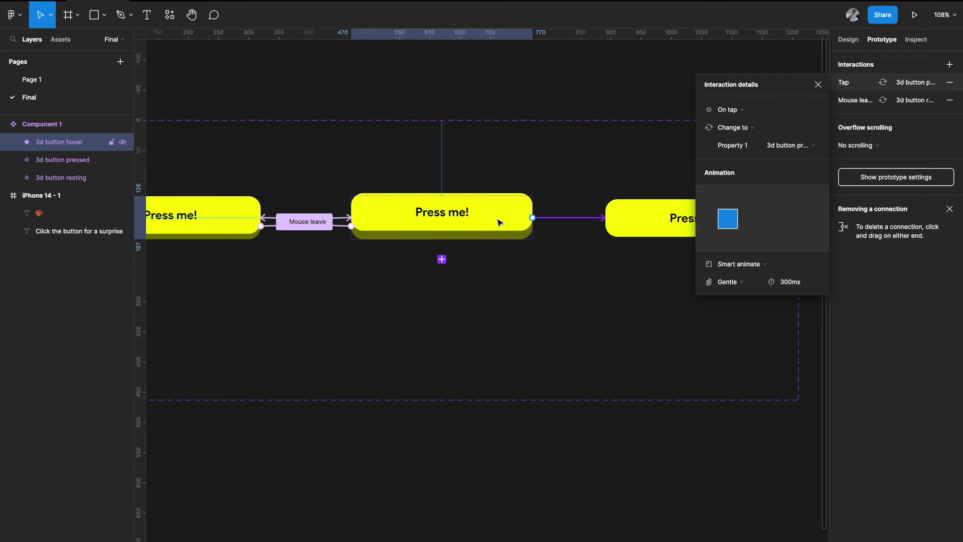
scroll(498, 223, right, 2)
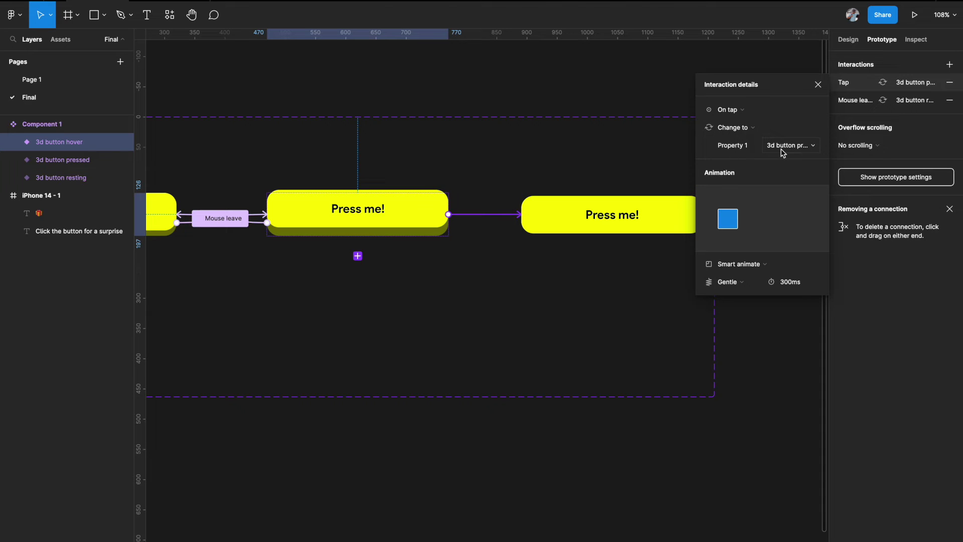
scroll(624, 216, right, 1)
scroll(624, 216, down, 1)
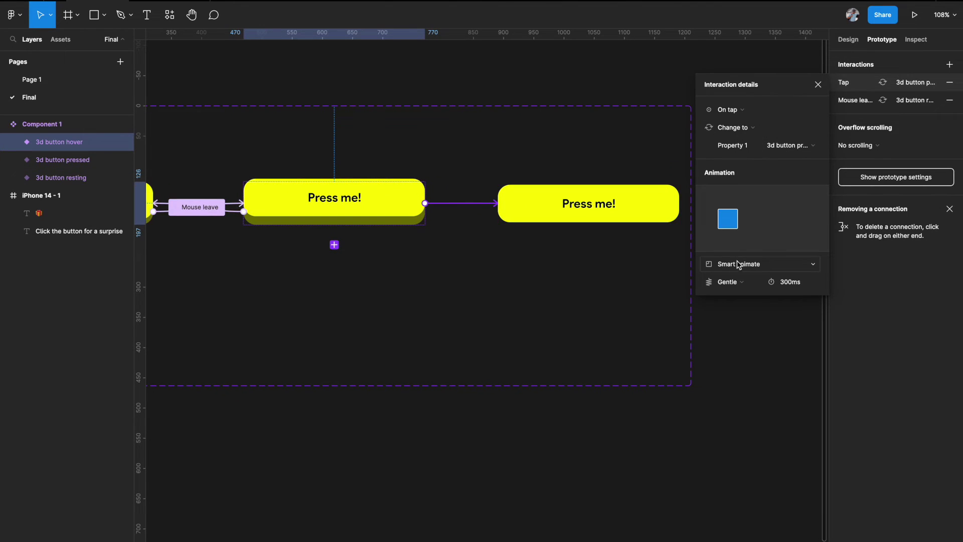
scroll(583, 327, down, 3)
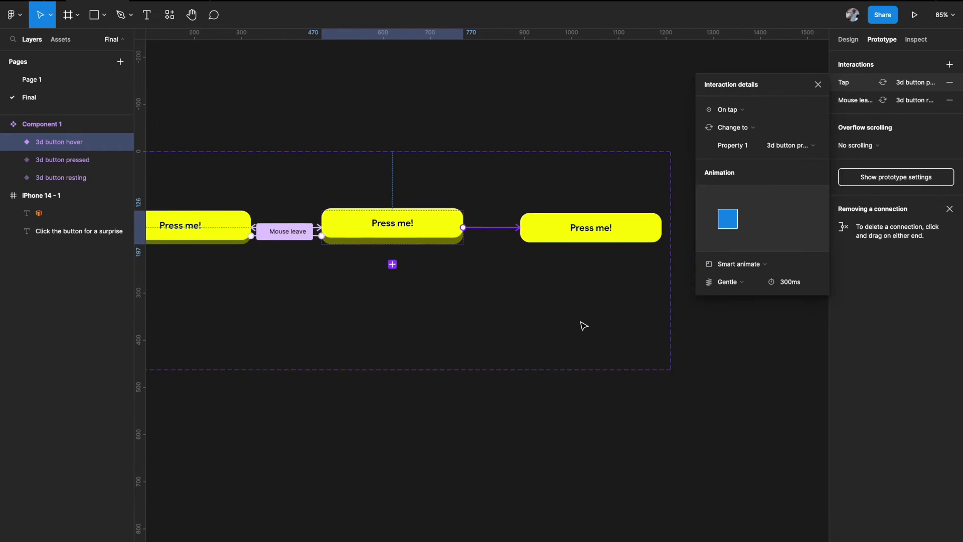
key(Escape)
- Connect the pressed button variant back to the resting variant with an After delay trigger
scroll(583, 326, left, 2)
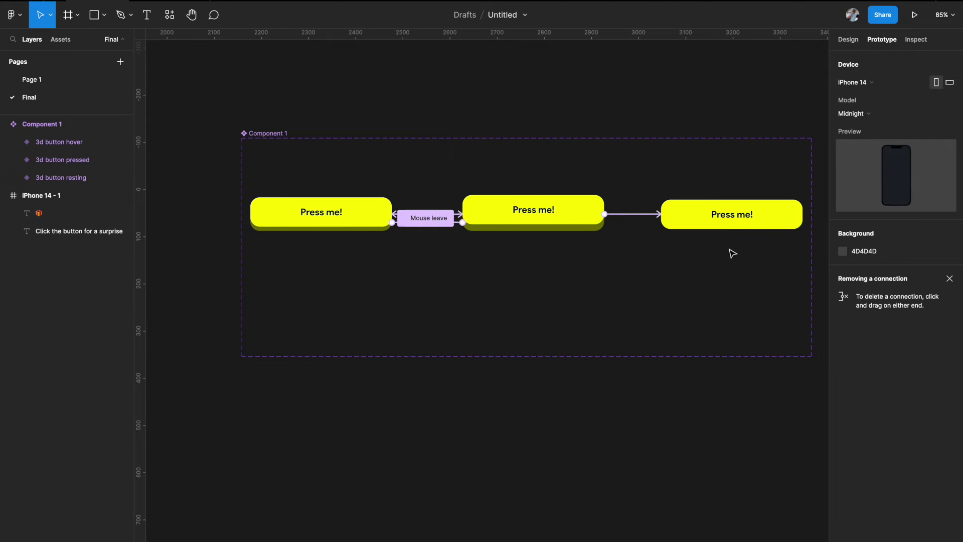
scroll(709, 251, right, 1)
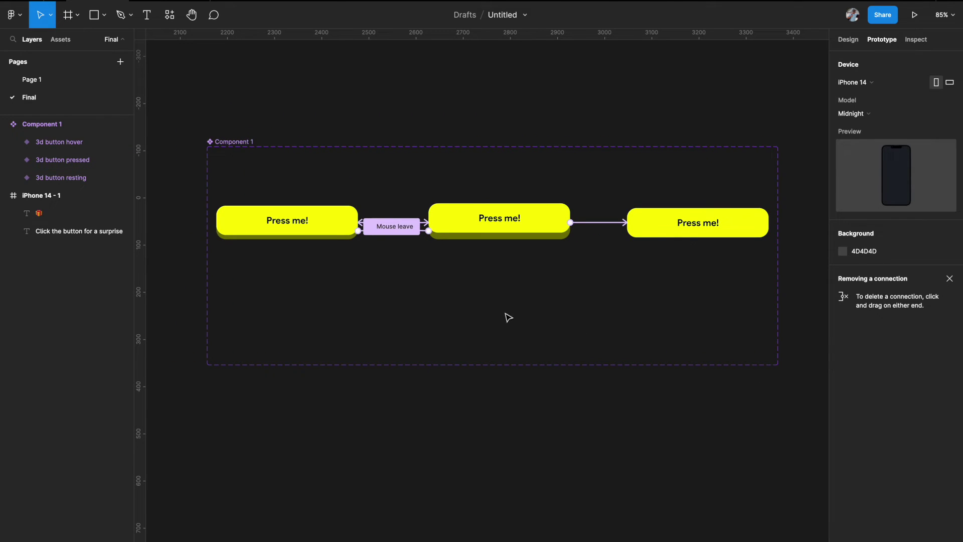
click(670, 222)
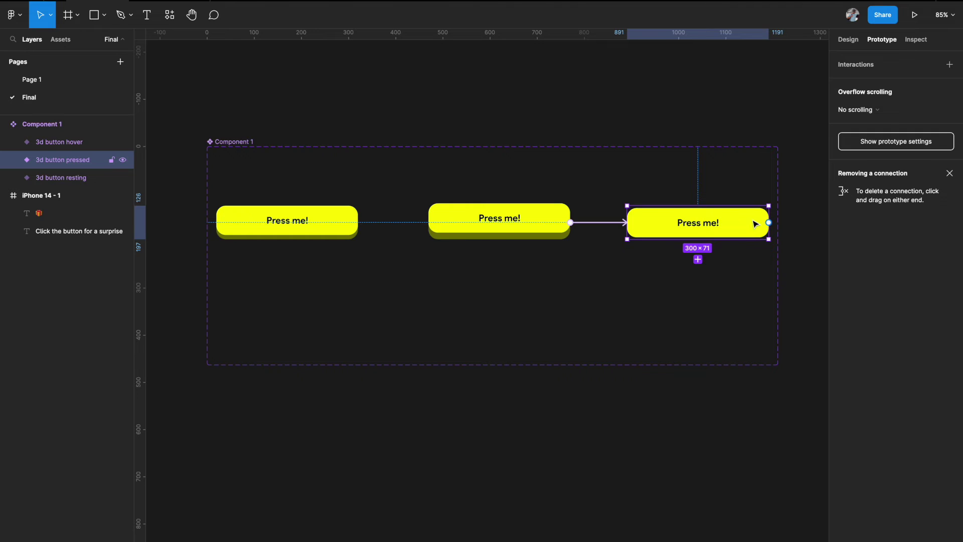
drag(769, 223, 361, 227)
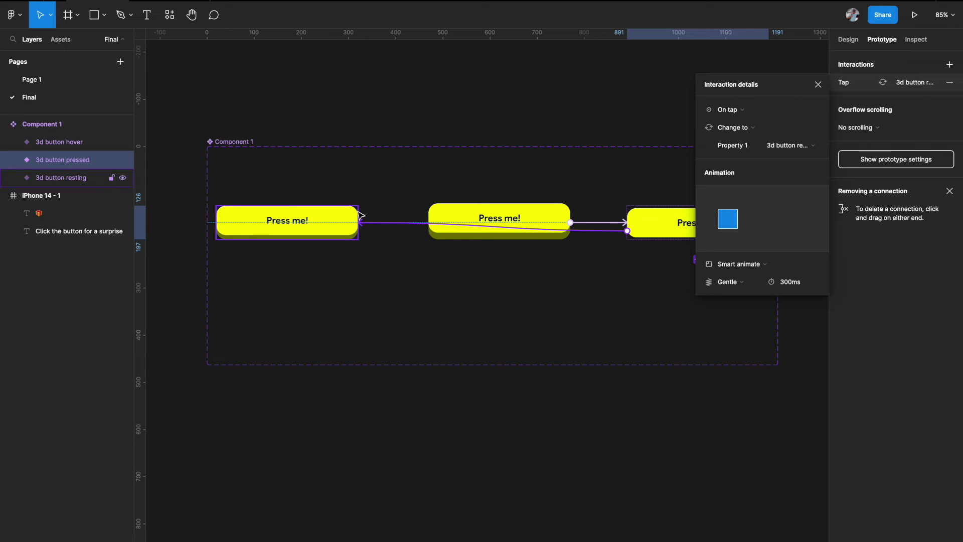
click(757, 109)
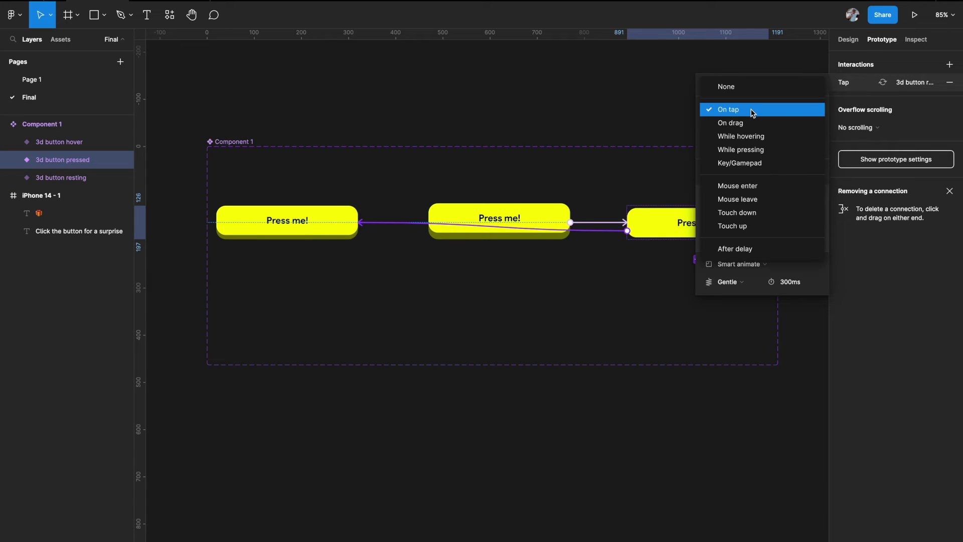
click(748, 248)
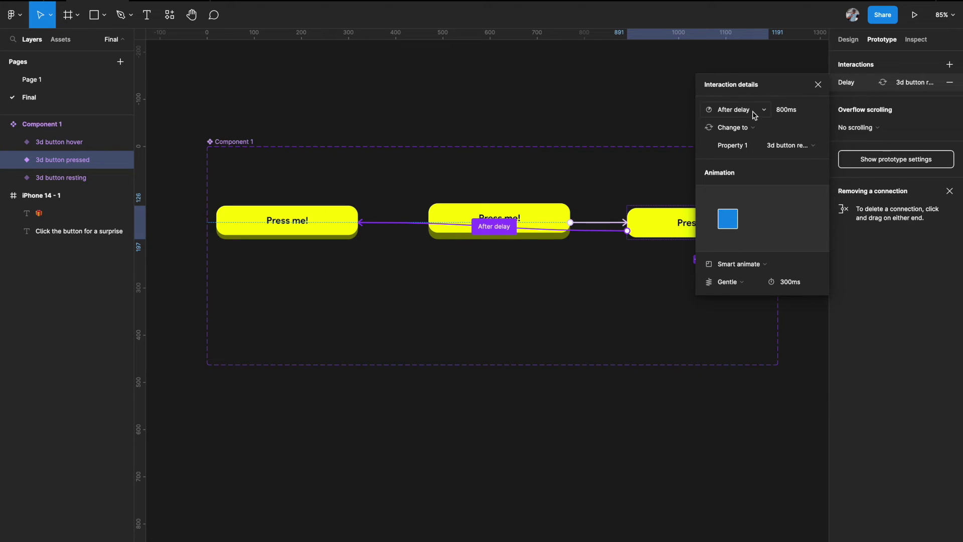
- Set the pressed variant's After delay time to 100 ms and close the interaction details
click(797, 115)
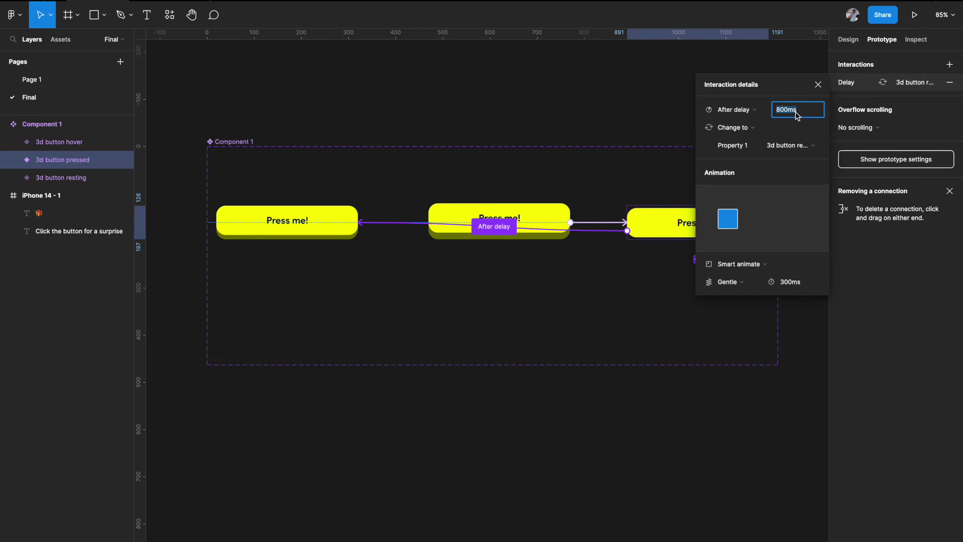
text(100)
key(Return)
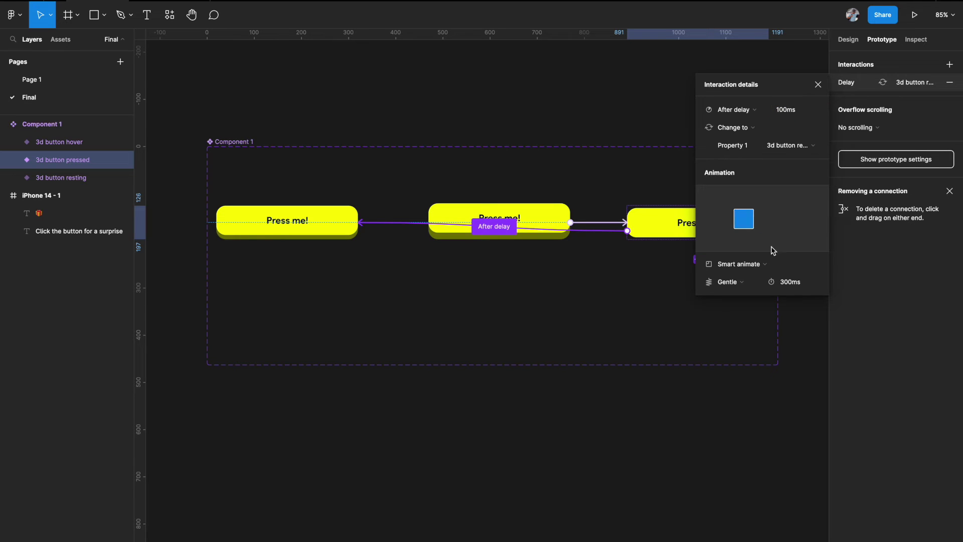
click(818, 84)
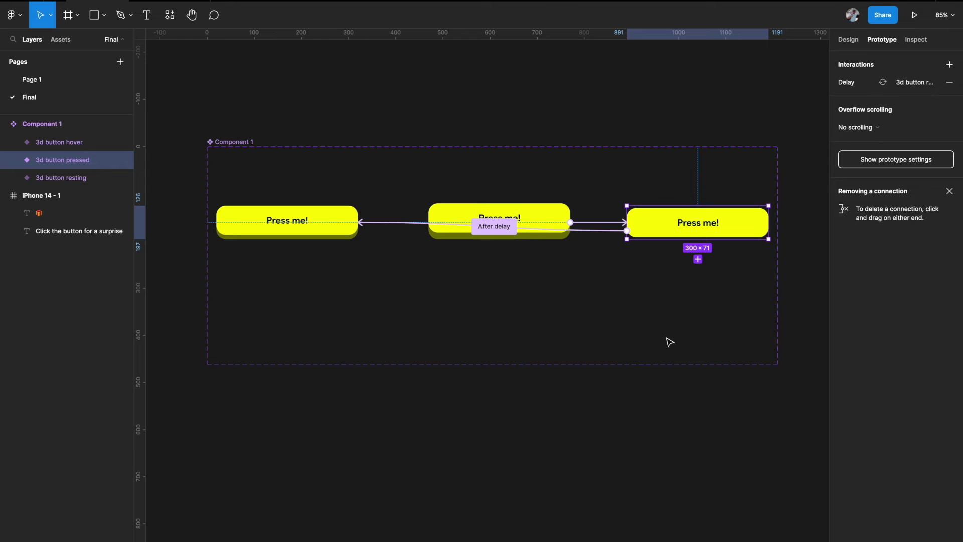
- Place an instance of the local button component in the lower part of the iPhone 14 frame, at about X 43, Y 655
scroll(398, 276, up, 3)
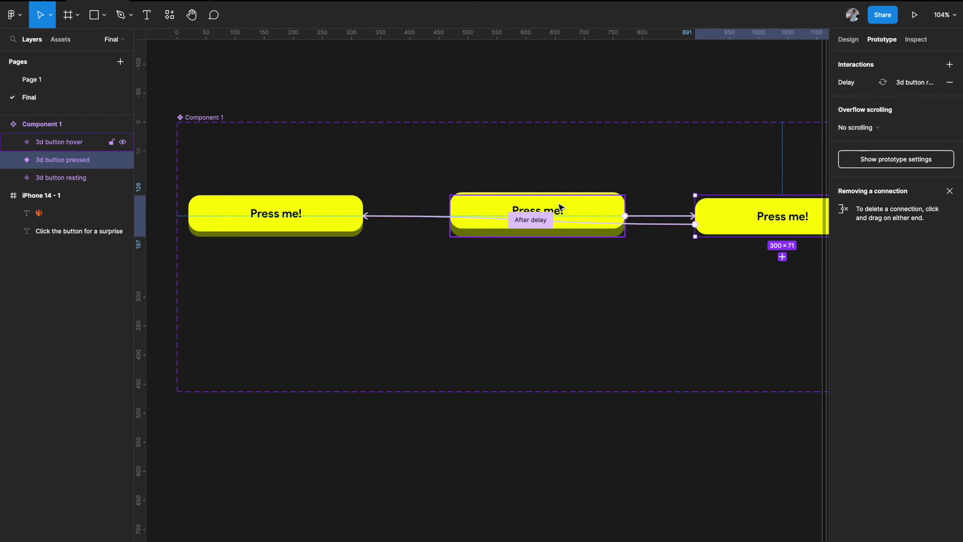
scroll(561, 206, down, 3)
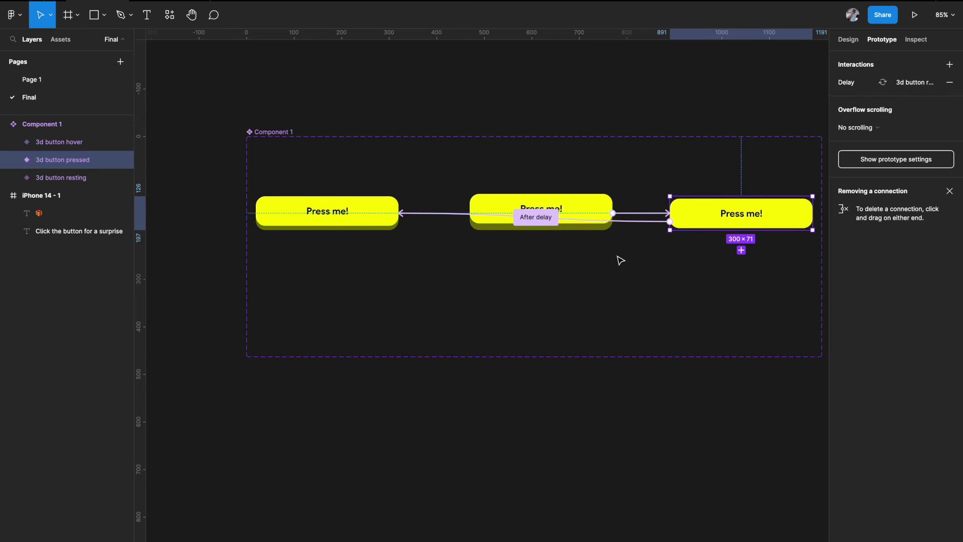
key(Escape)
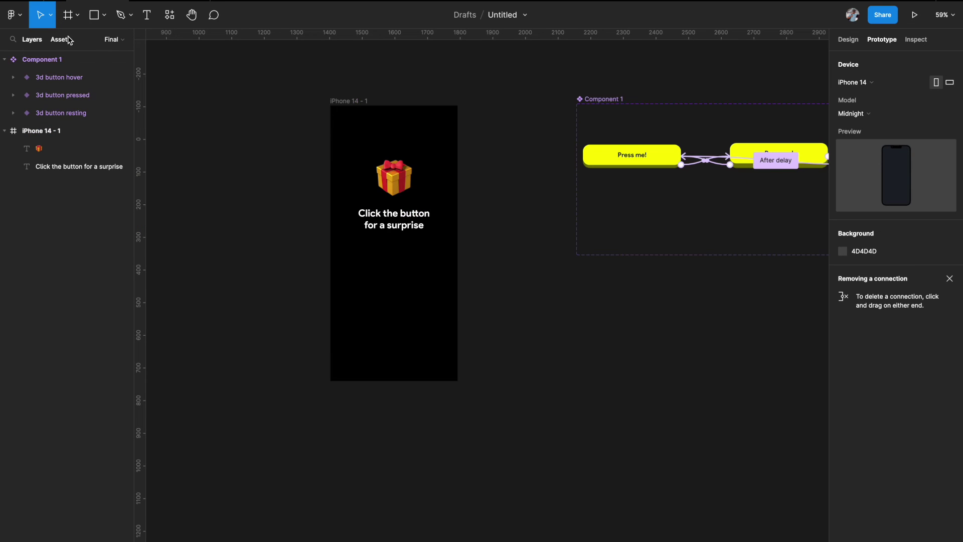
click(67, 40)
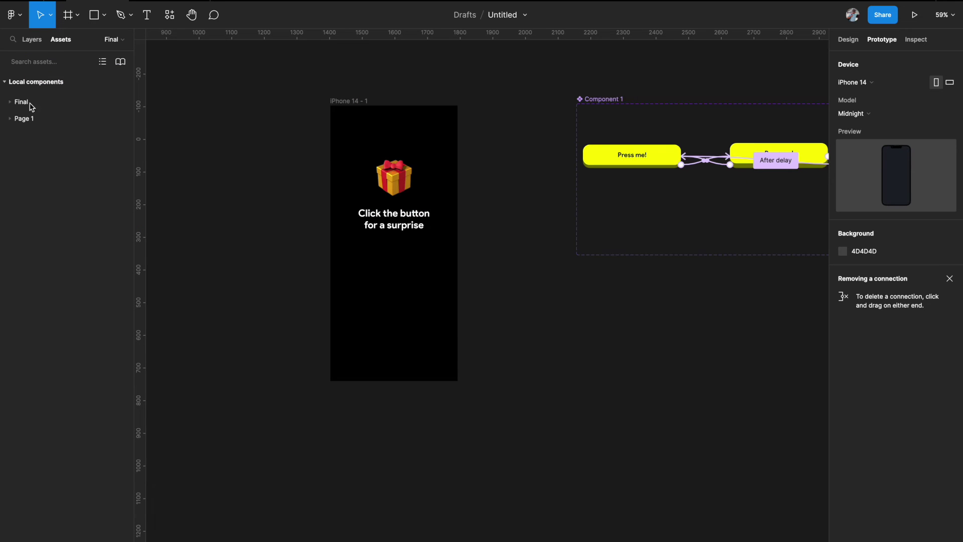
click(18, 102)
drag(65, 125, 391, 326)
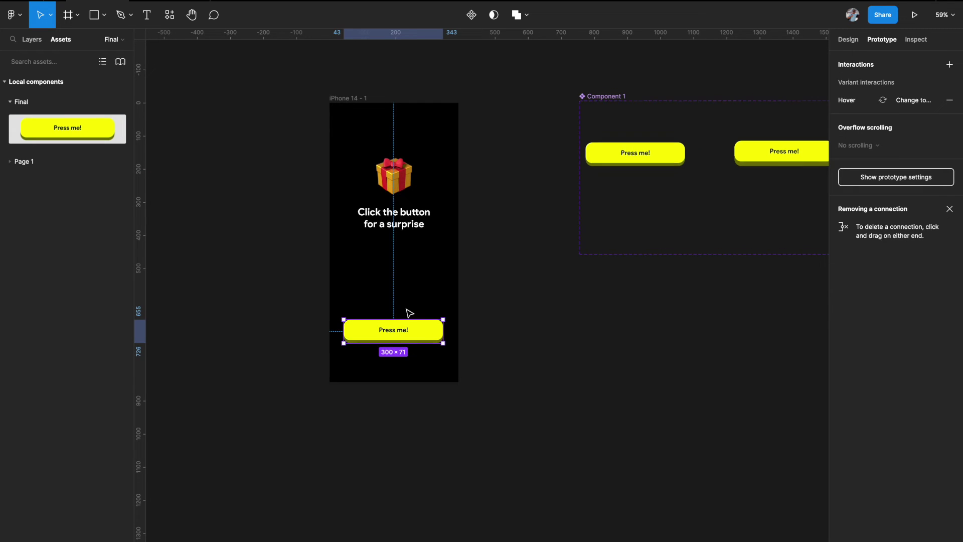
click(850, 39)
scroll(516, 276, up, 3)
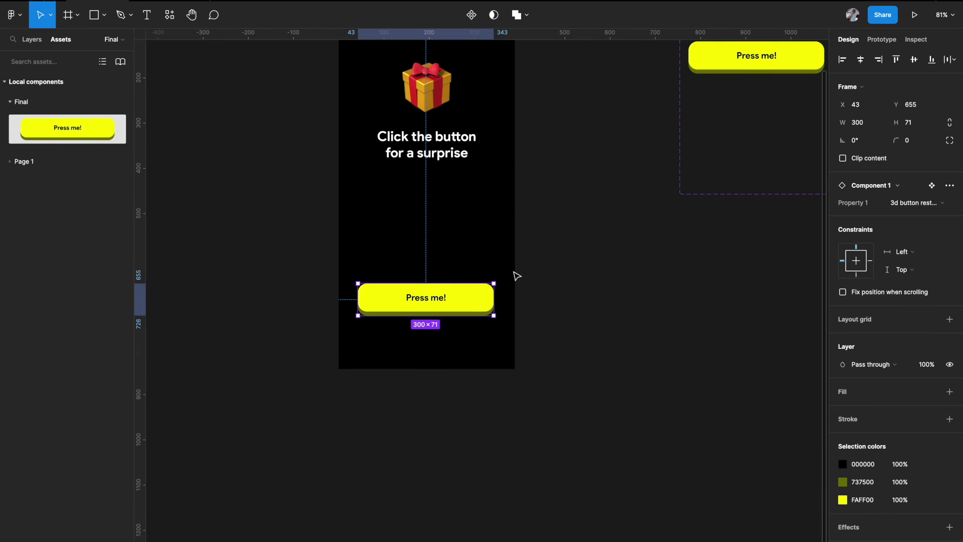
- Move the Press me! button instance down within the iPhone 14 frame to about X 45, Y 733
drag(472, 300, 473, 335)
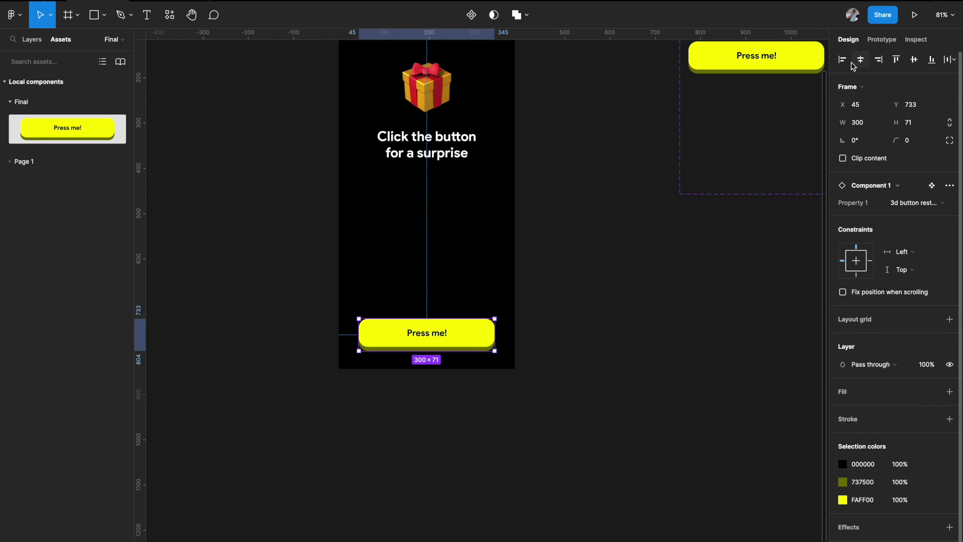
scroll(576, 288, up, 2)
scroll(577, 288, down, 3)
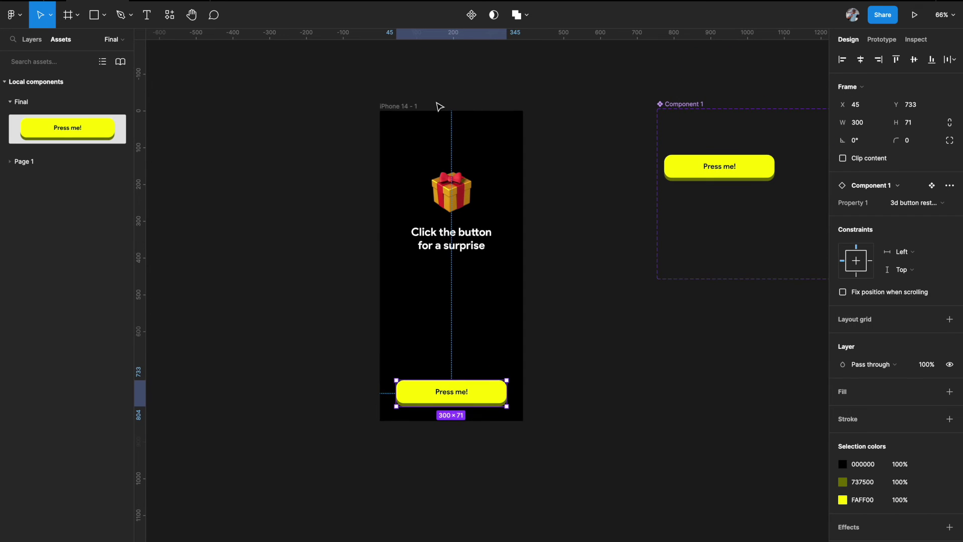
- Show the prototype settings for the iPhone 14 frame, then run the prototype and tap the Press me! button
click(415, 107)
click(884, 42)
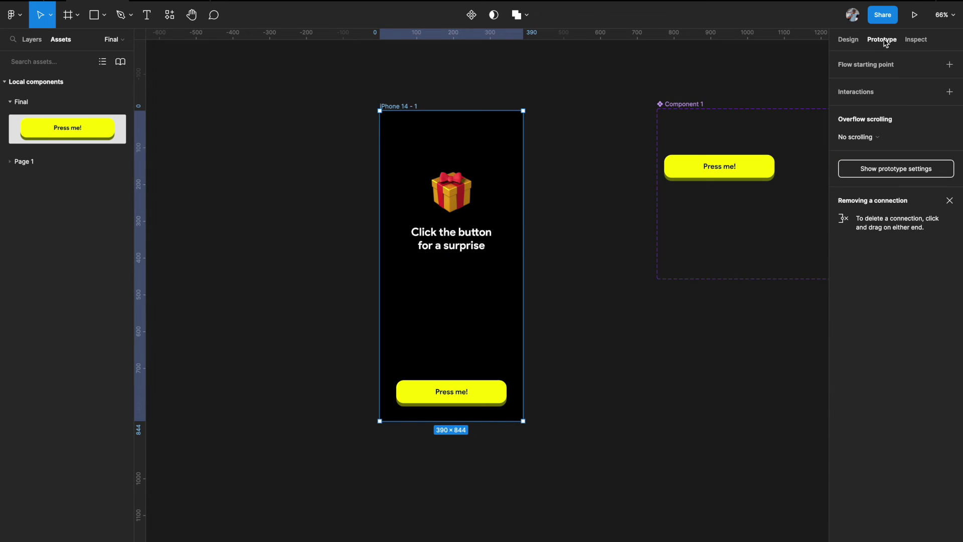
click(884, 175)
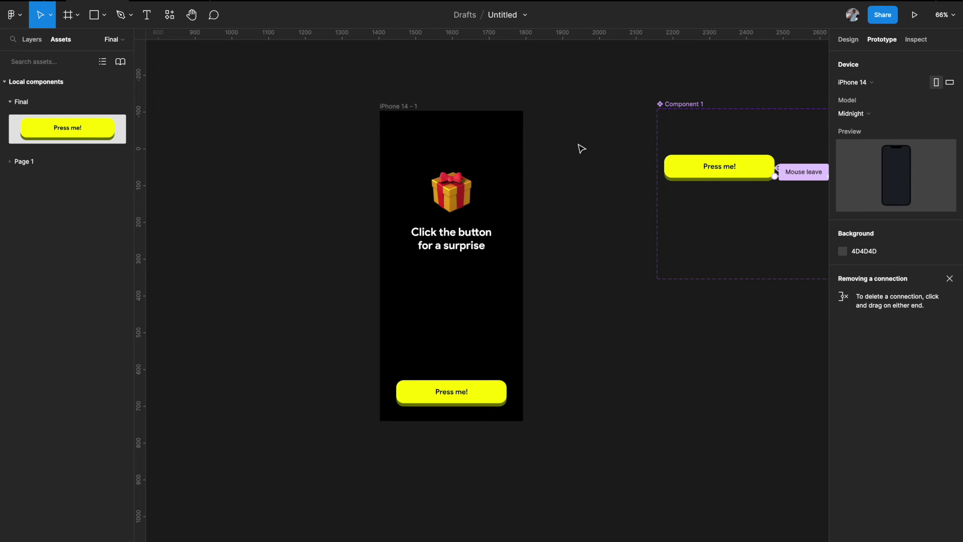
click(915, 14)
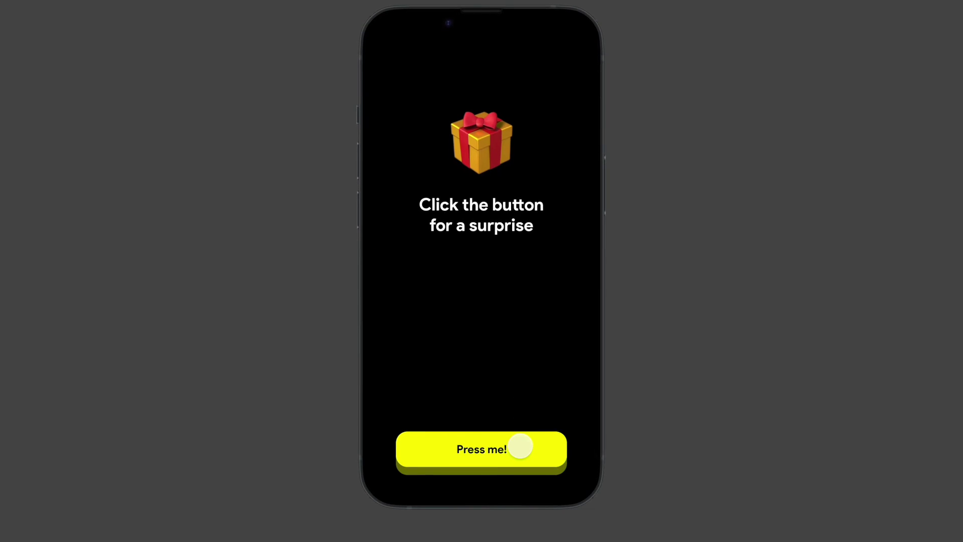
click(522, 446)
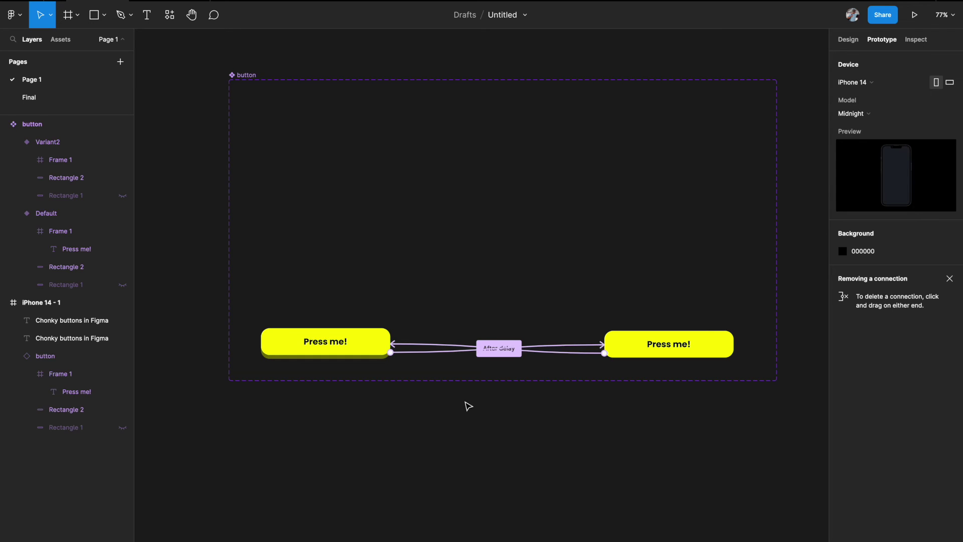
- Review the On tap and After delay interactions between Page 1's two button variants, and test the button in the prototype preview
scroll(477, 398, up, 3)
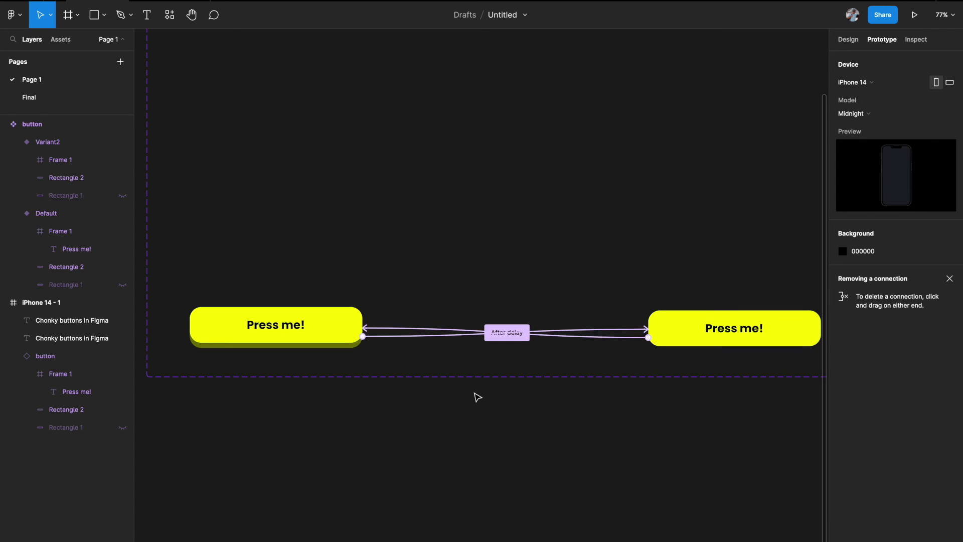
scroll(391, 355, down, 2)
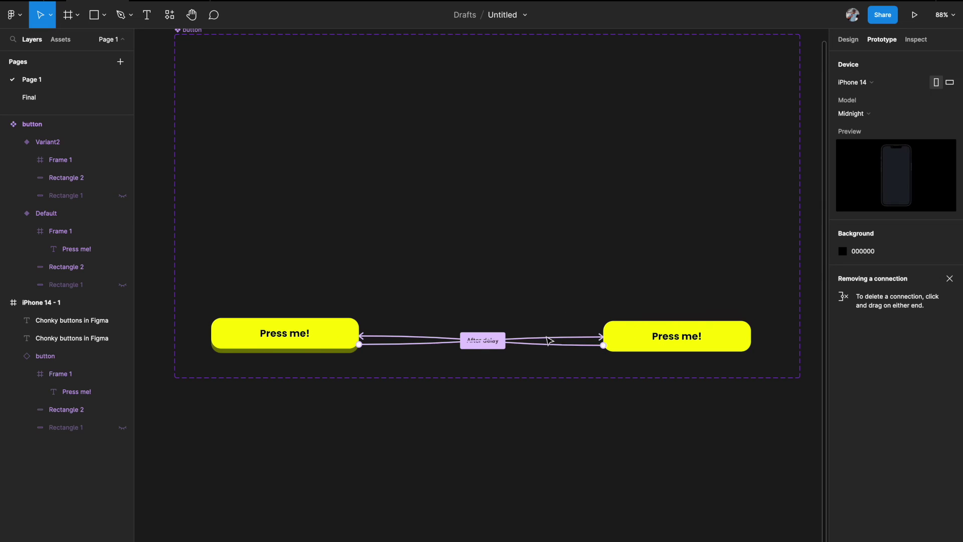
click(432, 345)
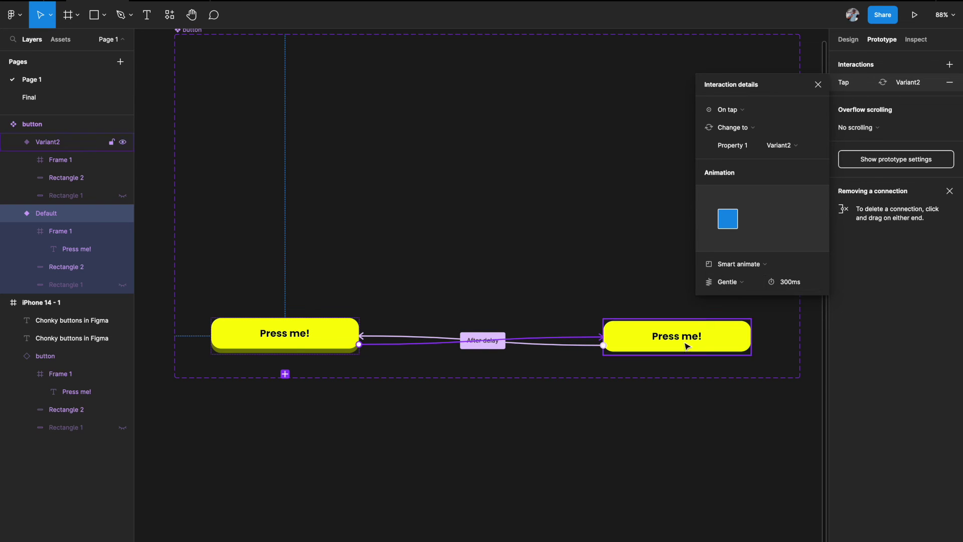
click(580, 346)
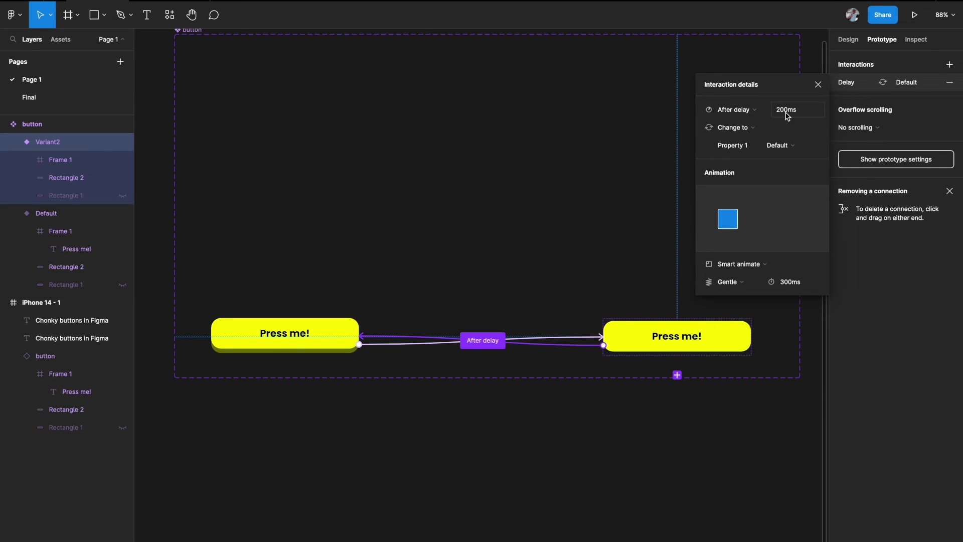
scroll(544, 257, down, 3)
click(525, 396)
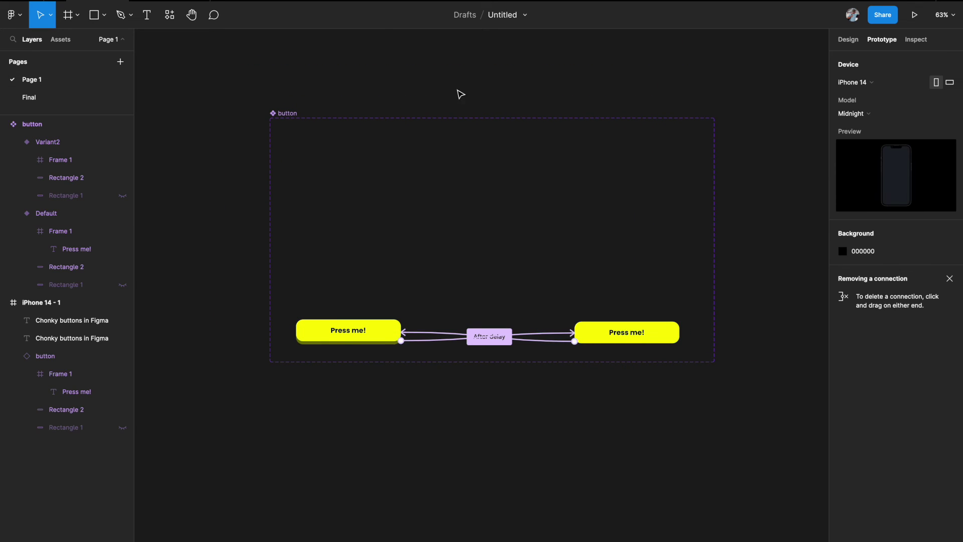
key(ctrl+alt+Return)
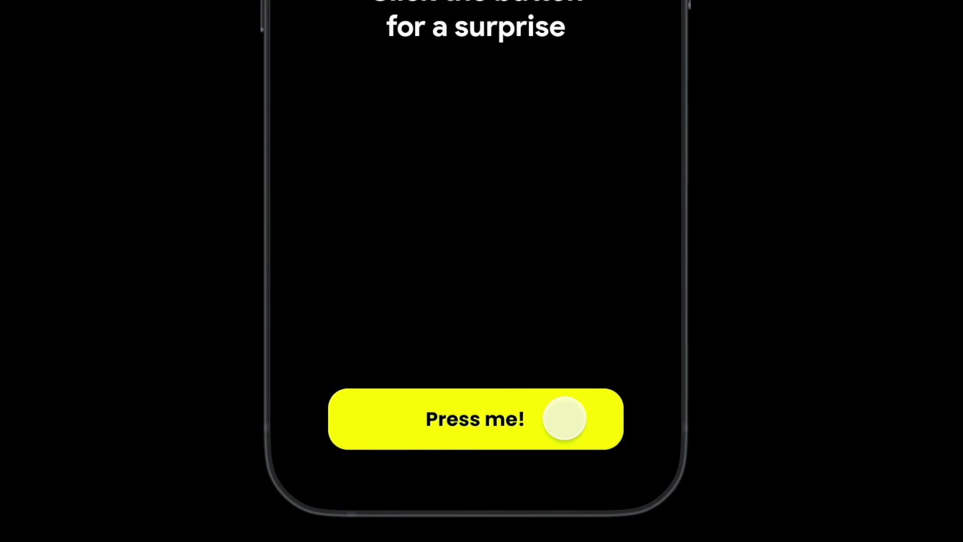
click(564, 418)
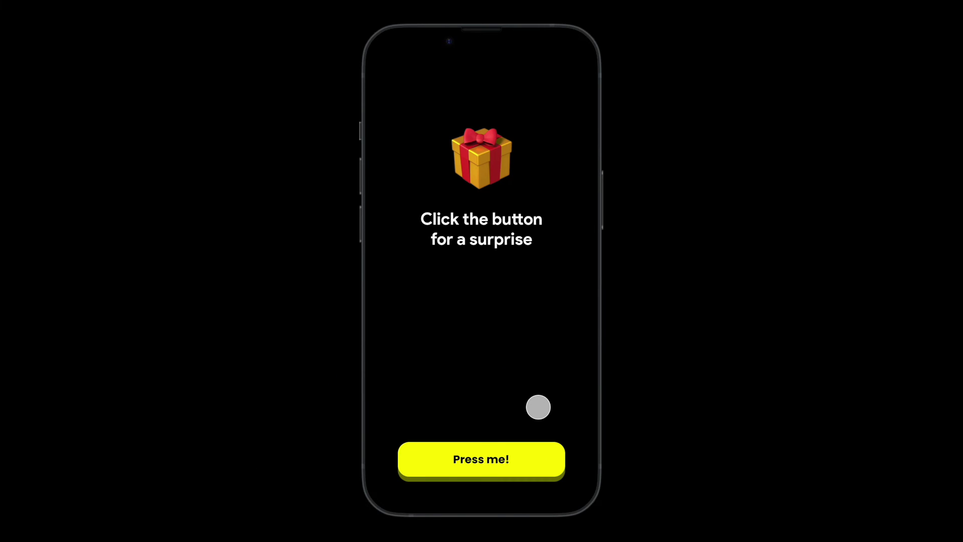
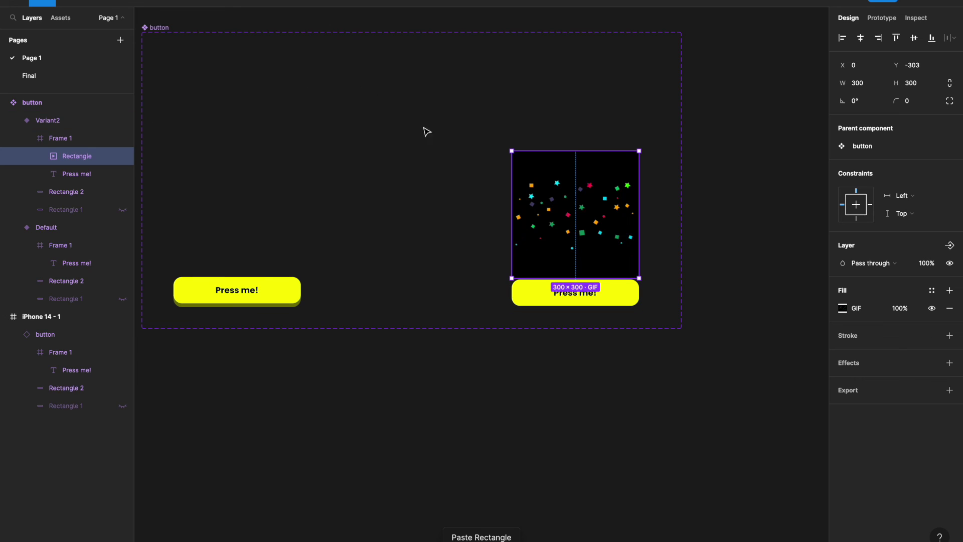
- Rename the pasted GIF rectangle inside Variant2's Frame 1 as confetti
scroll(556, 245, up, 2)
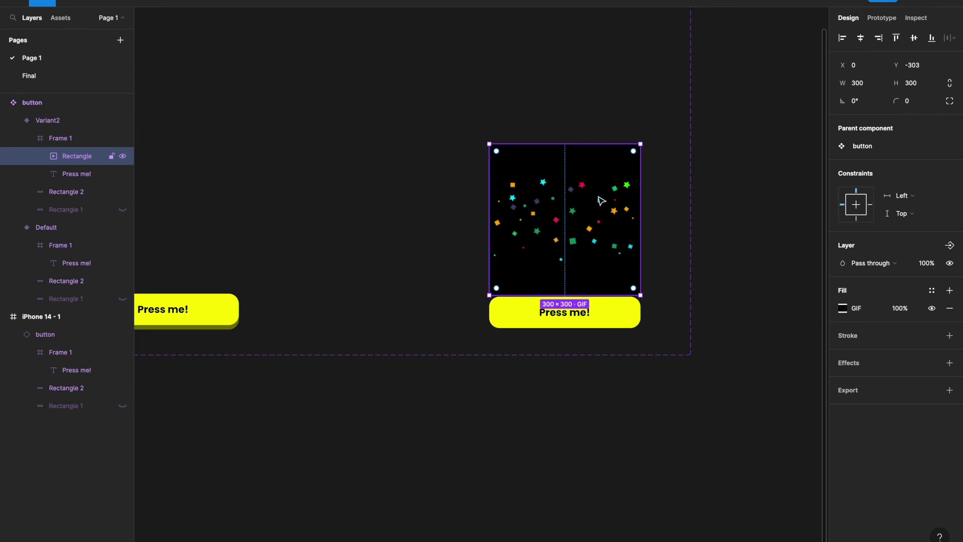
double_click(79, 158)
text(confetti)
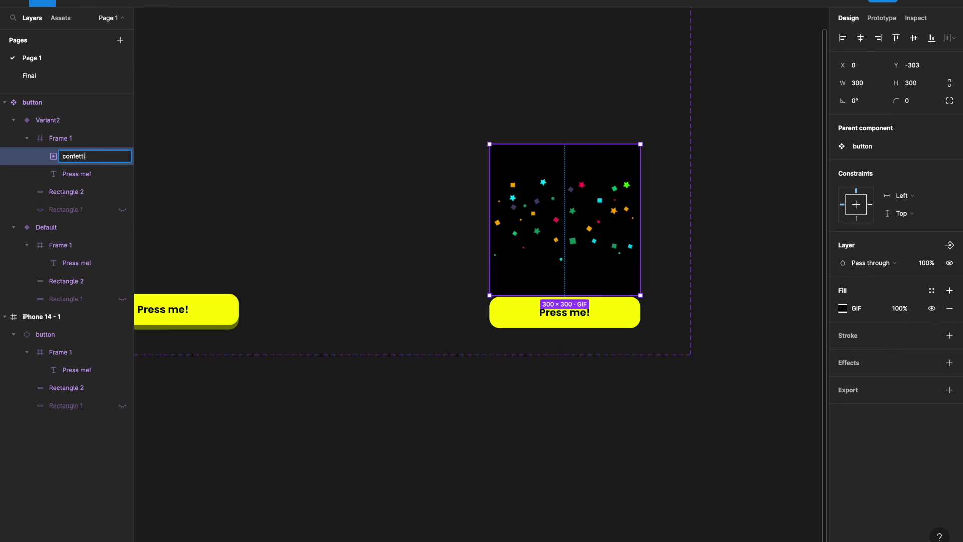
key(Return)
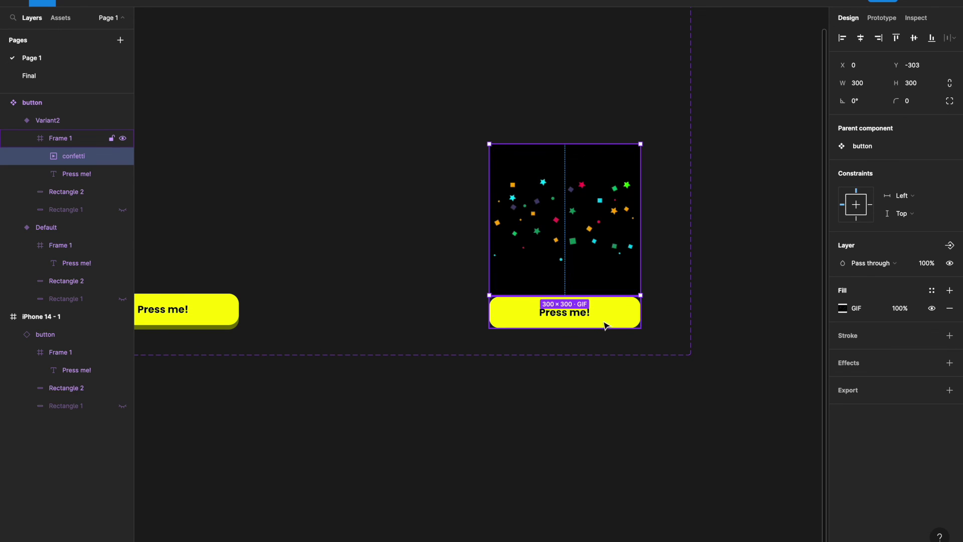
- Run the LottieFiles plugin and open the first animation in the confetti results
scroll(598, 329, down, 3)
click(587, 379)
scroll(587, 379, down, 2)
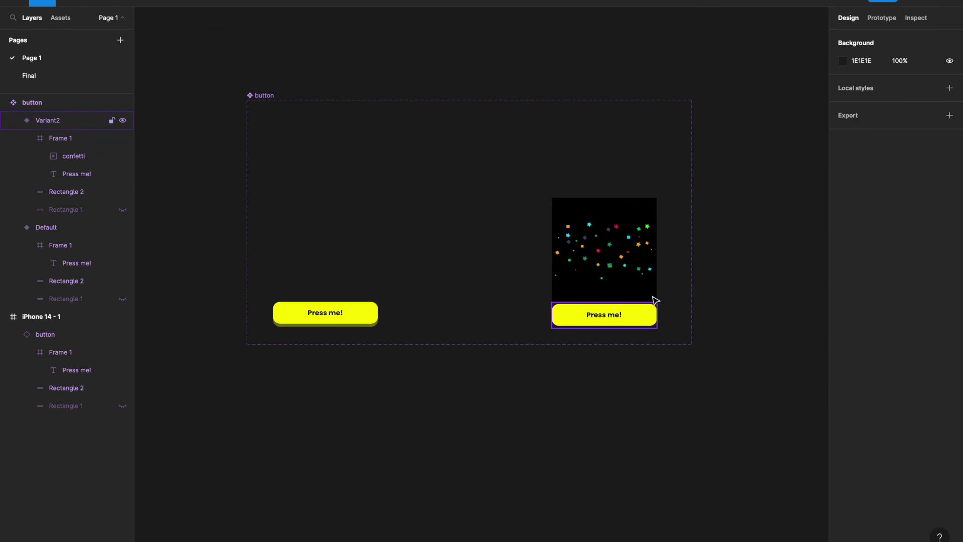
scroll(623, 236, up, 1)
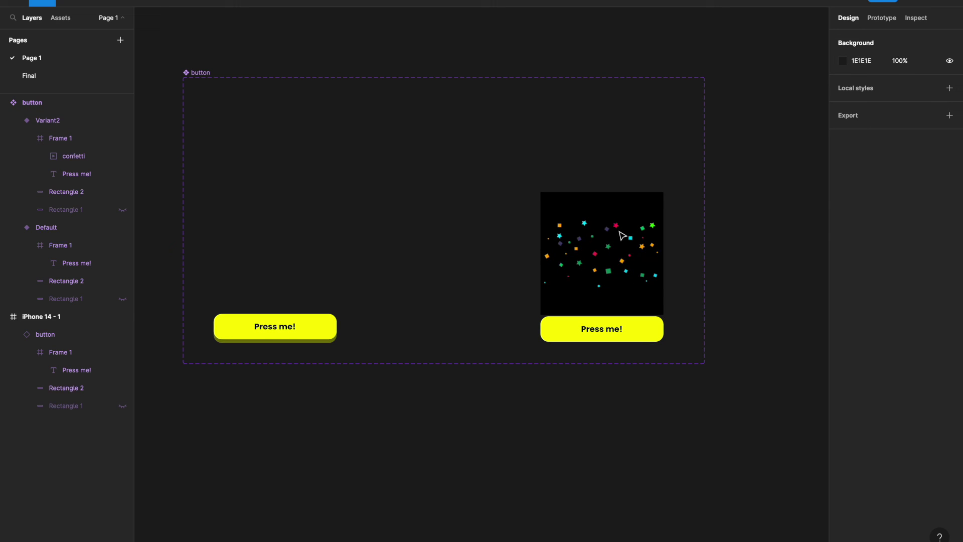
right_click(594, 417)
mouse_move(630, 513)
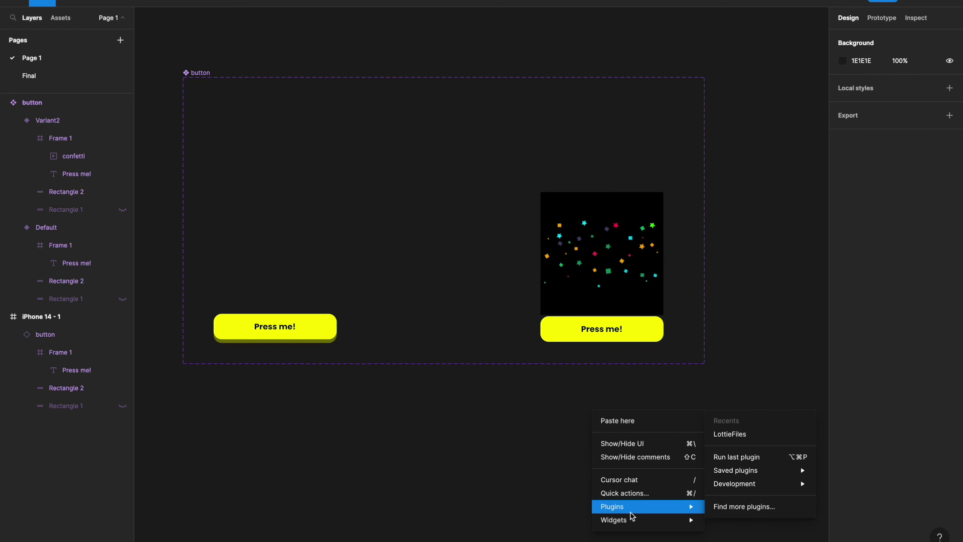
click(755, 432)
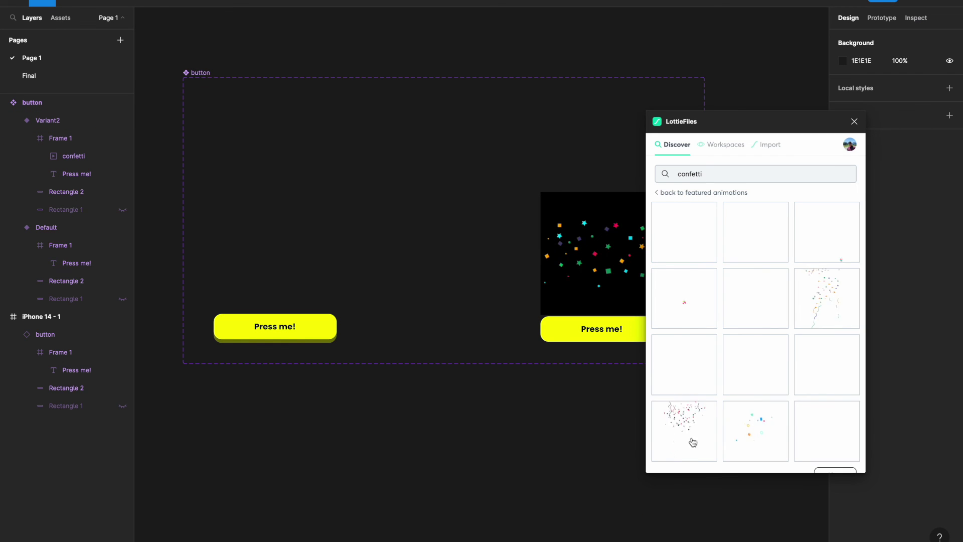
click(691, 235)
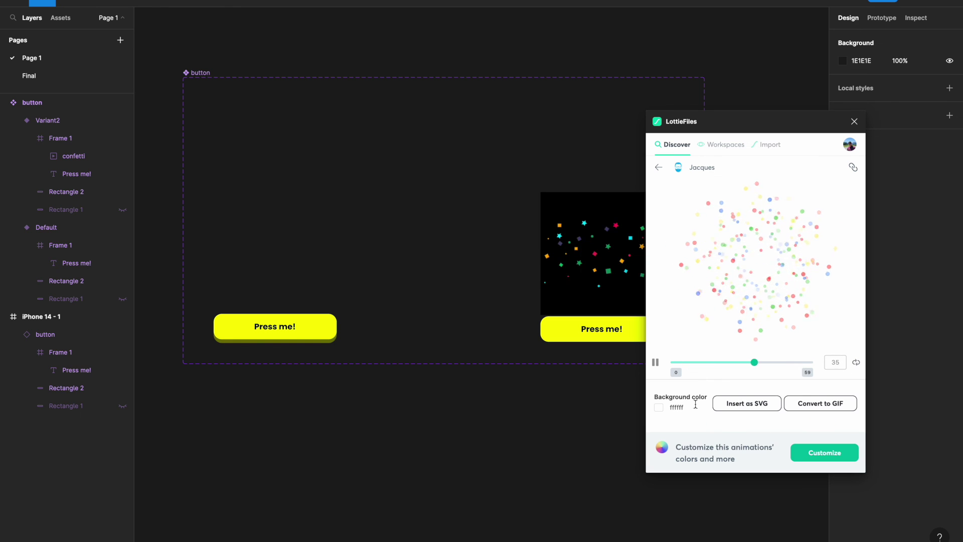
- Set the LottieFiles confetti animation's background color to the nearly transparent black #08080801 and close the plugin
click(659, 408)
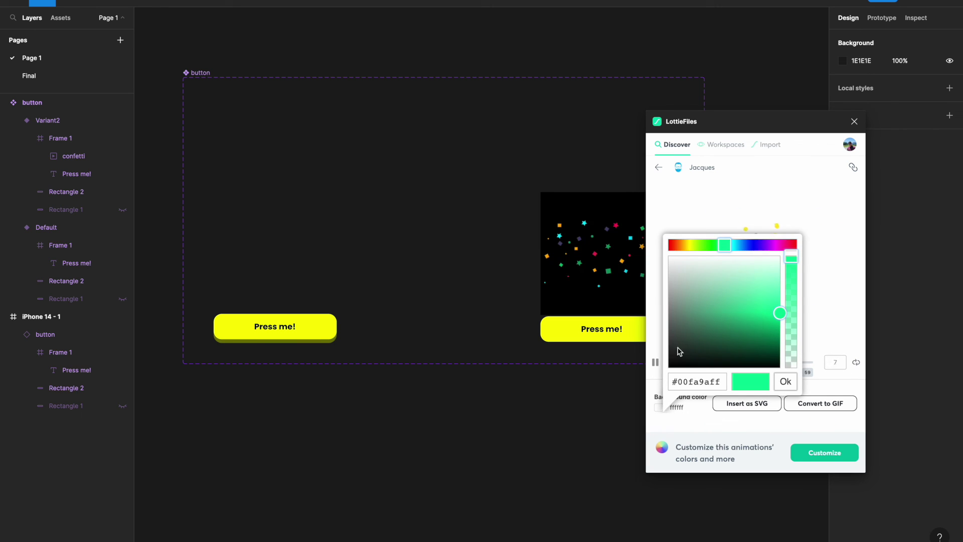
click(695, 419)
scroll(567, 233, right, 1)
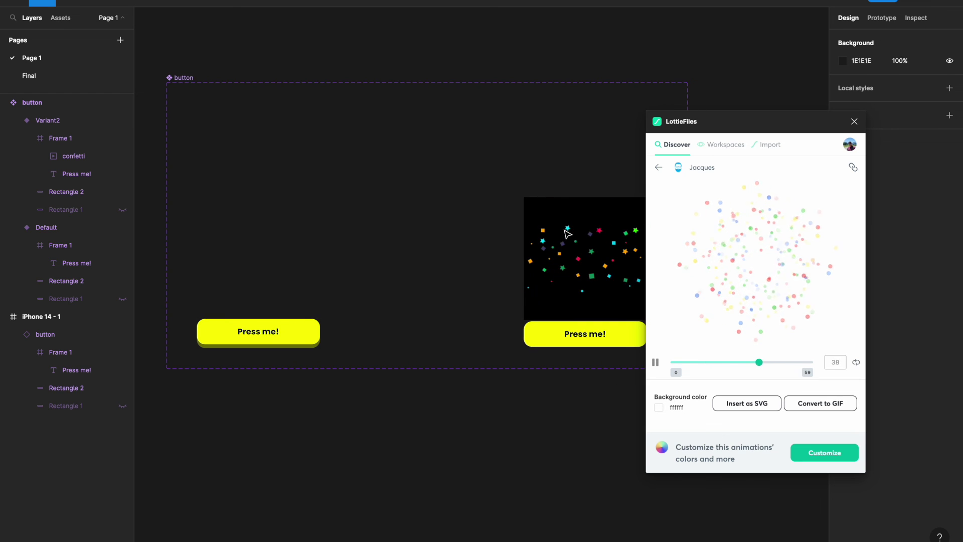
click(658, 407)
drag(795, 262, 792, 365)
click(681, 354)
click(671, 364)
click(709, 426)
click(608, 274)
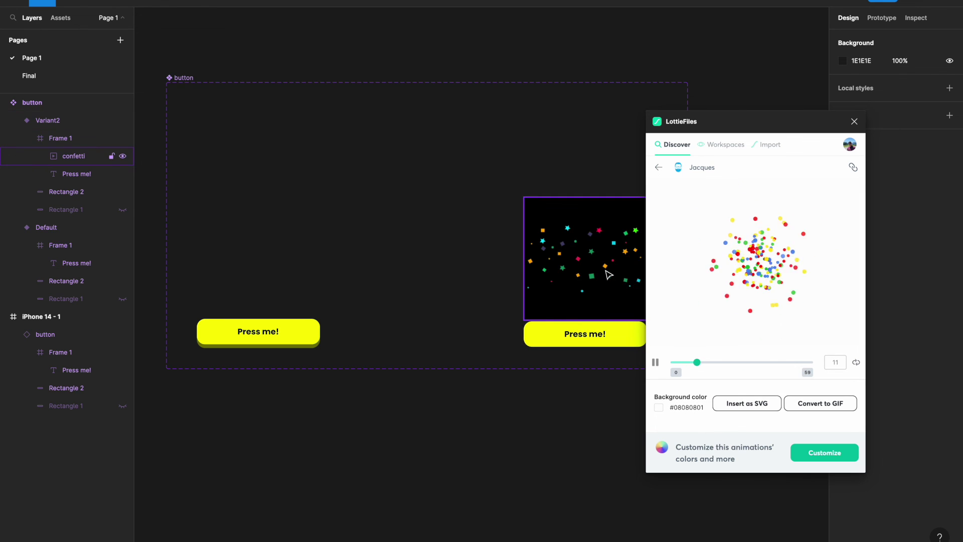
click(854, 122)
- Present the iPhone 14 prototype and tap the Press me! button to test the variant containing the confetti GIF
click(616, 236)
scroll(615, 236, left, 1)
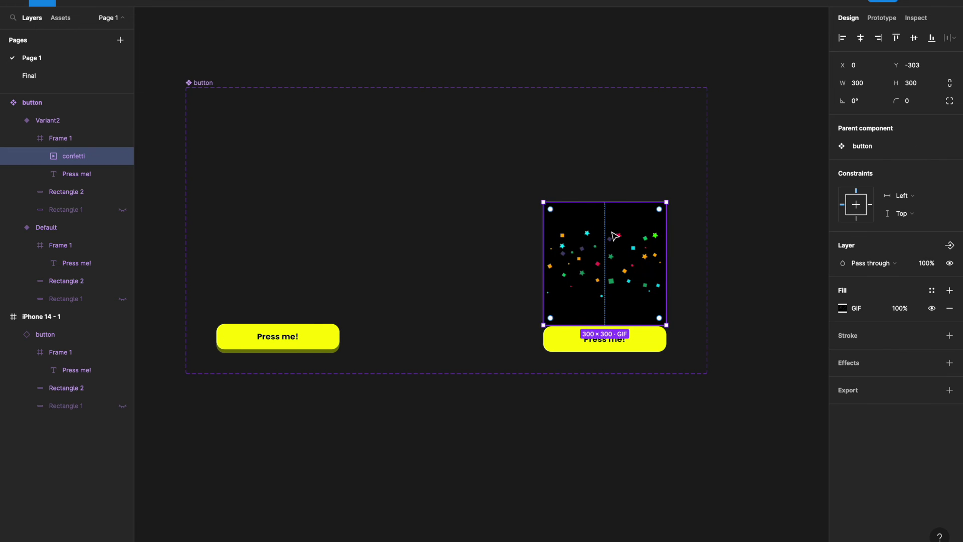
click(592, 381)
scroll(593, 385, down, 2)
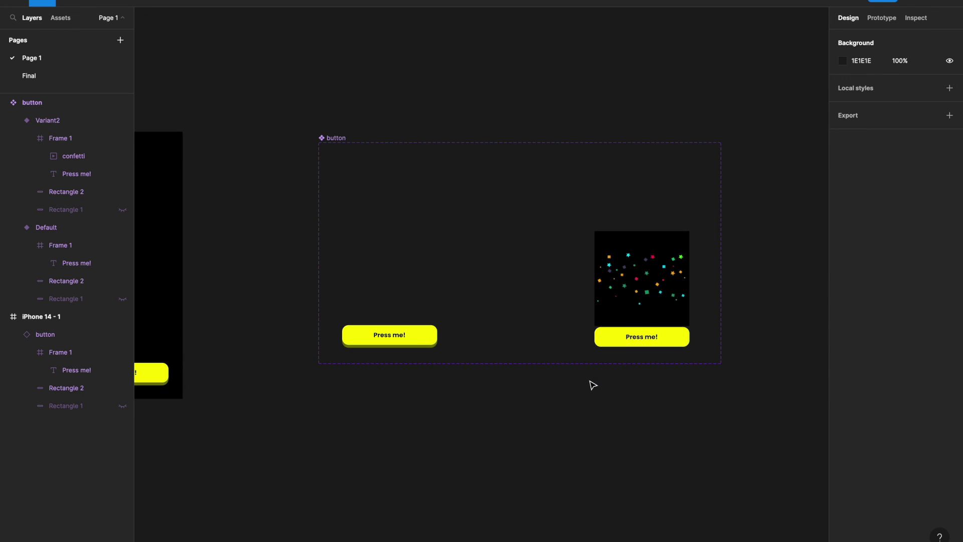
scroll(593, 385, down, 3)
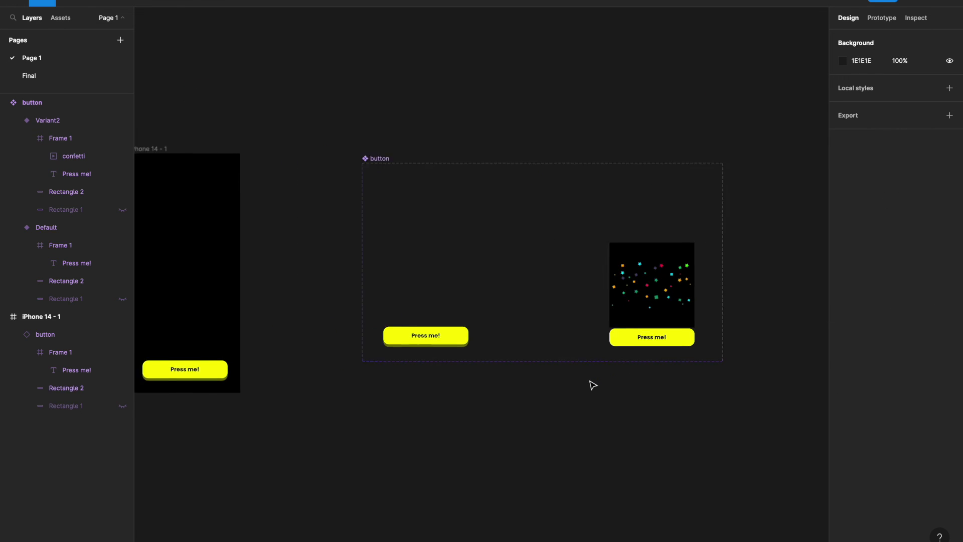
key(ctrl+alt+Return)
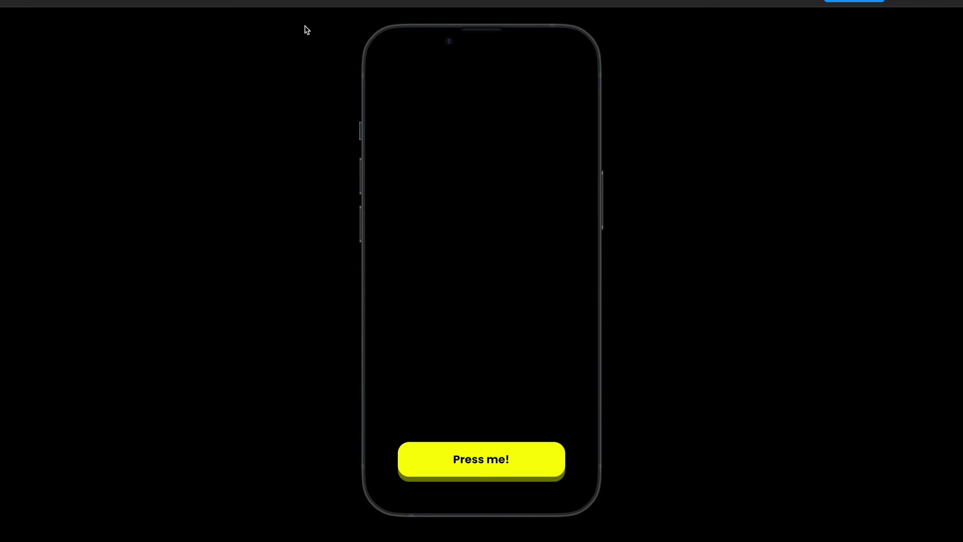
click(518, 456)
click(519, 457)
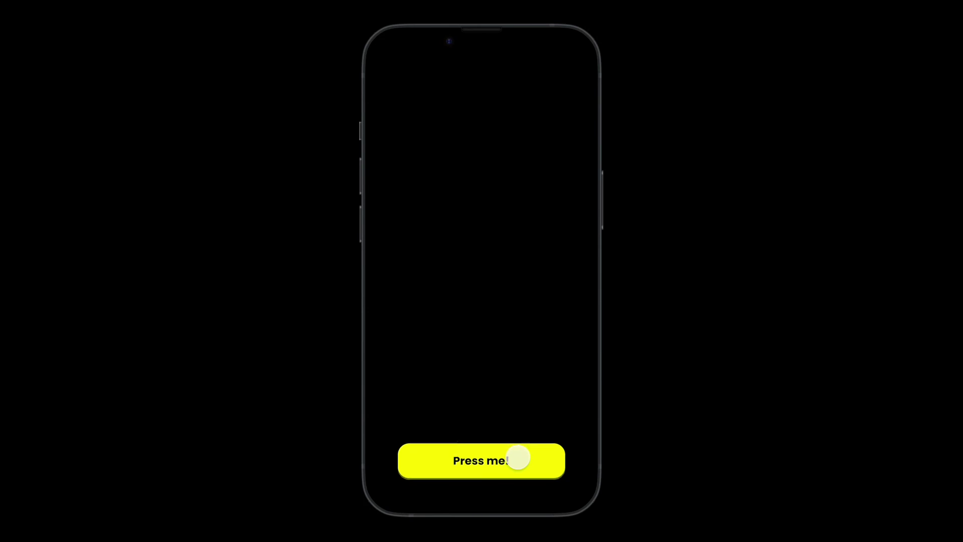
click(519, 457)
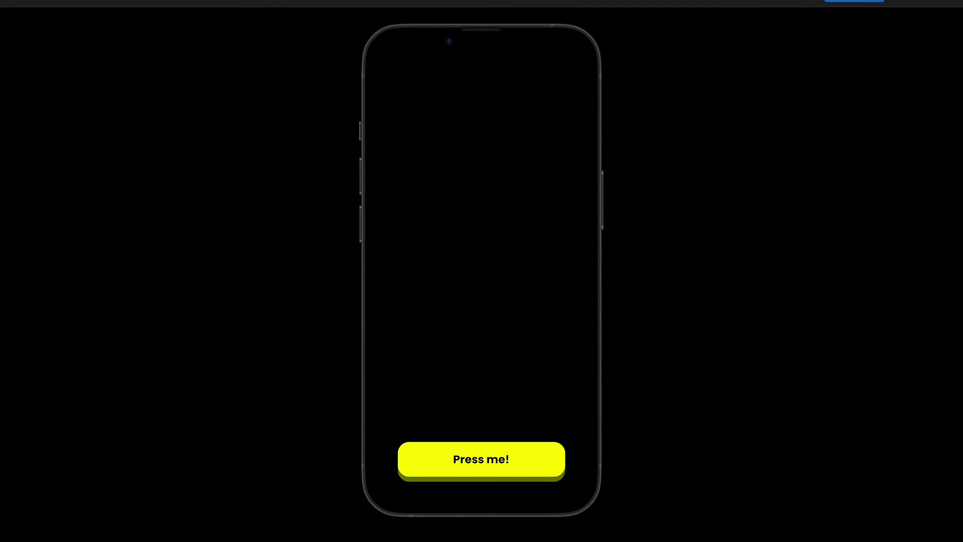
- Recheck the confetti variant on the canvas, then return to the prototype preview and tap the Press me! button repeatedly
click(142, 2)
scroll(502, 266, right, 5)
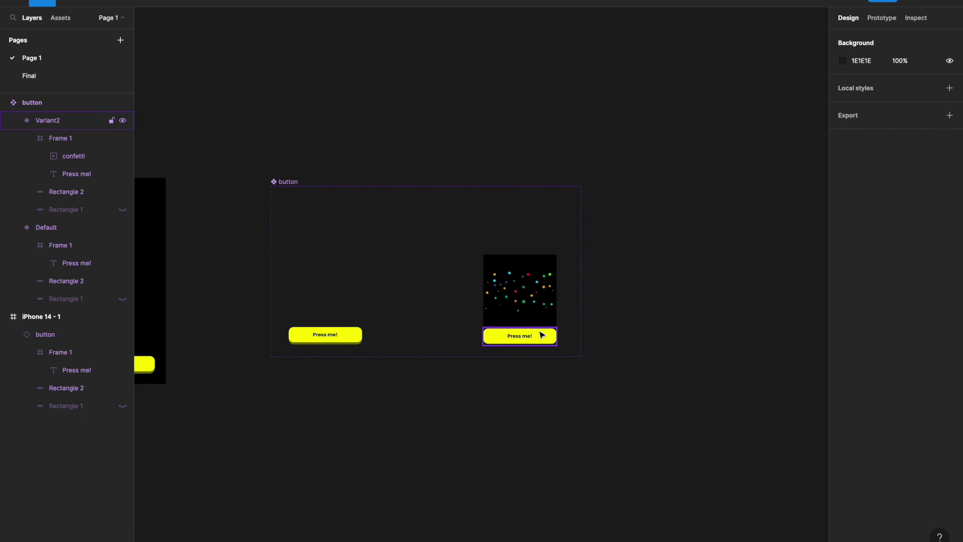
scroll(539, 333, up, 3)
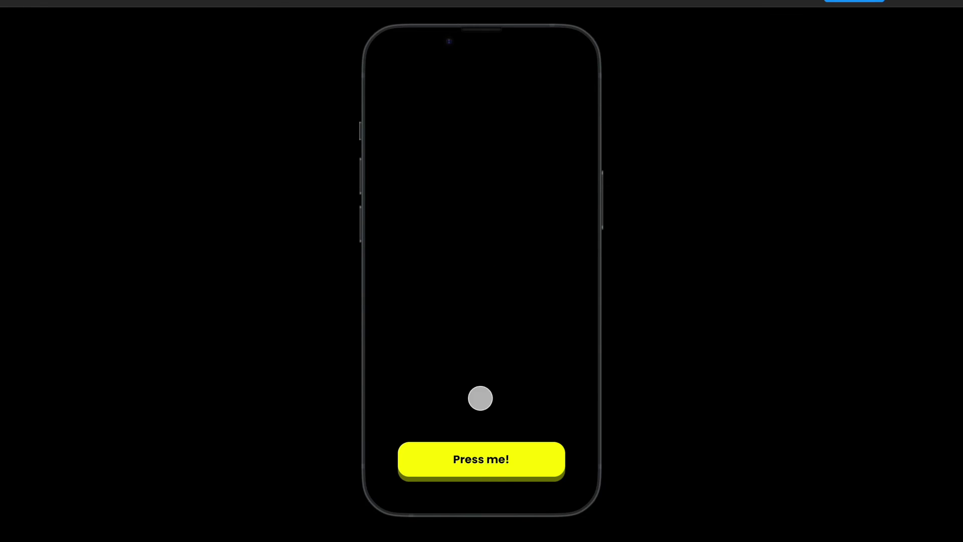
click(490, 462)
click(500, 462)
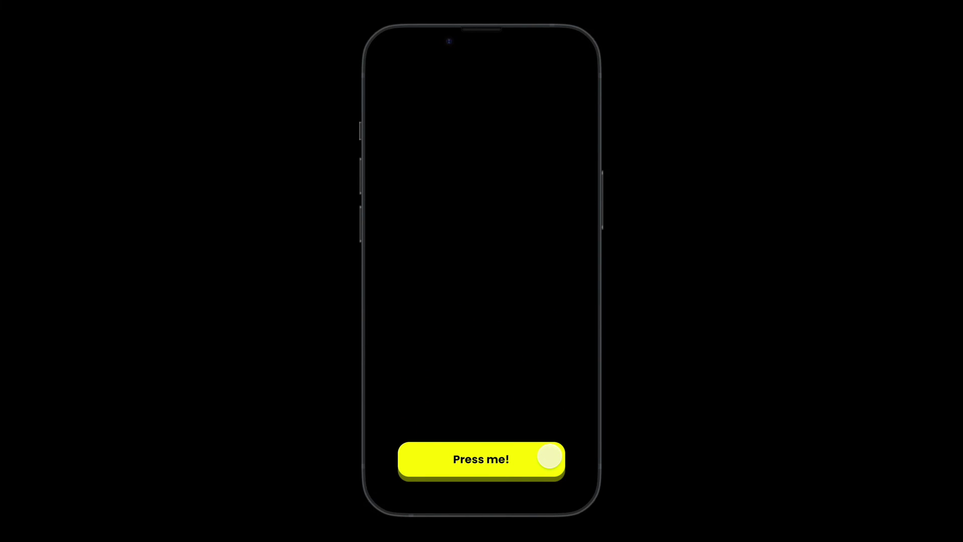
click(547, 460)
click(547, 461)
click(546, 460)
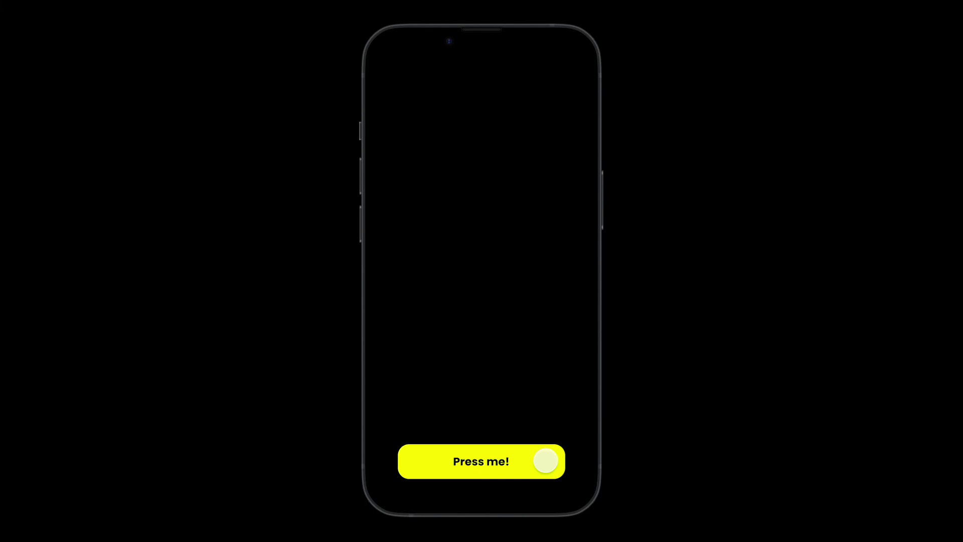